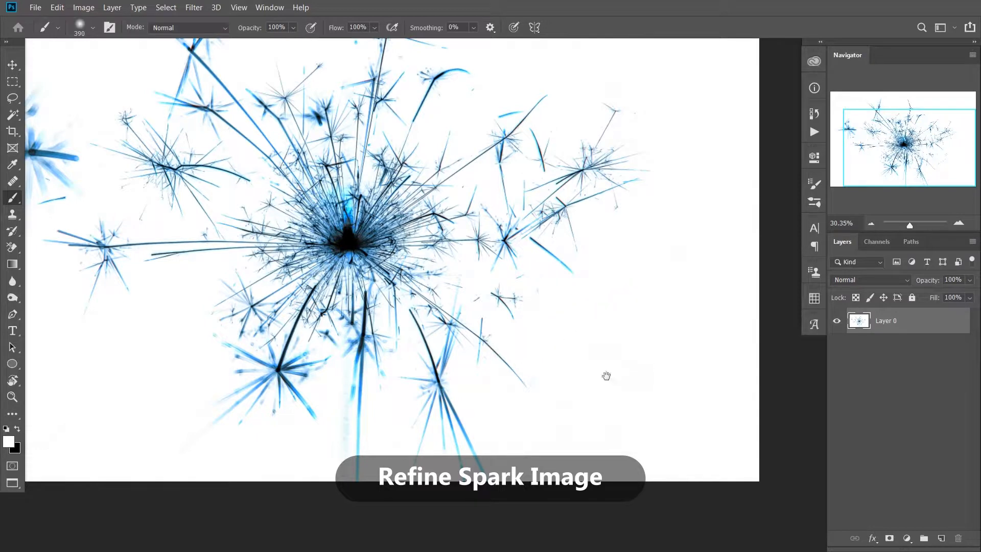
Paint white over the stray marks, the faint vertical streak and the long stem beneath the spark burst.
left_click_drag(606, 376, 661, 307)
left_click_drag(554, 416, 589, 456)
key("bracketleft")
key("bracketleft")
left_click_drag(526, 402, 465, 278)
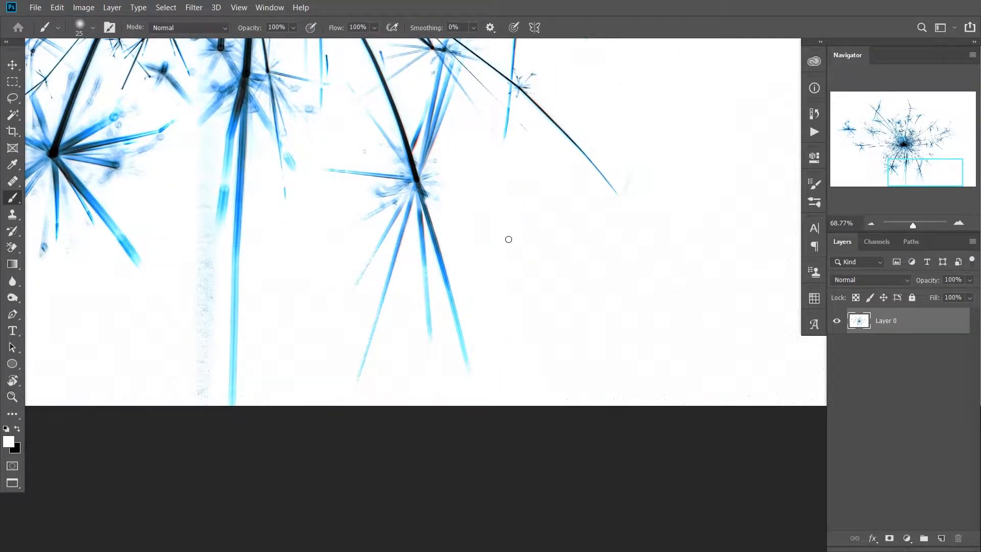
mouse_move(357, 287)
left_mouse_down()
mouse_move(493, 412)
mouse_move(523, 297)
left_mouse_up()
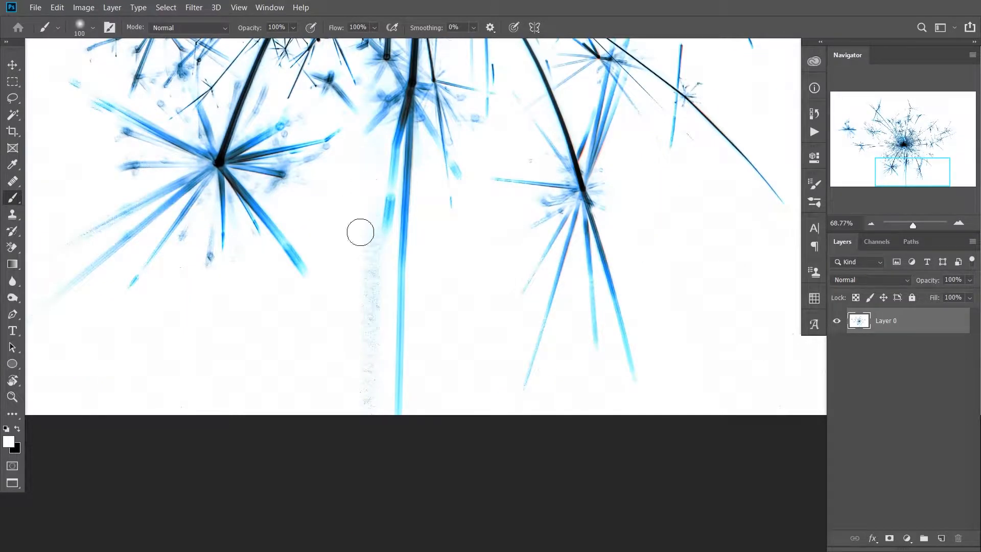
mouse_move(360, 232)
left_mouse_down()
mouse_move(417, 362)
mouse_move(404, 311)
mouse_move(414, 198)
left_mouse_up()
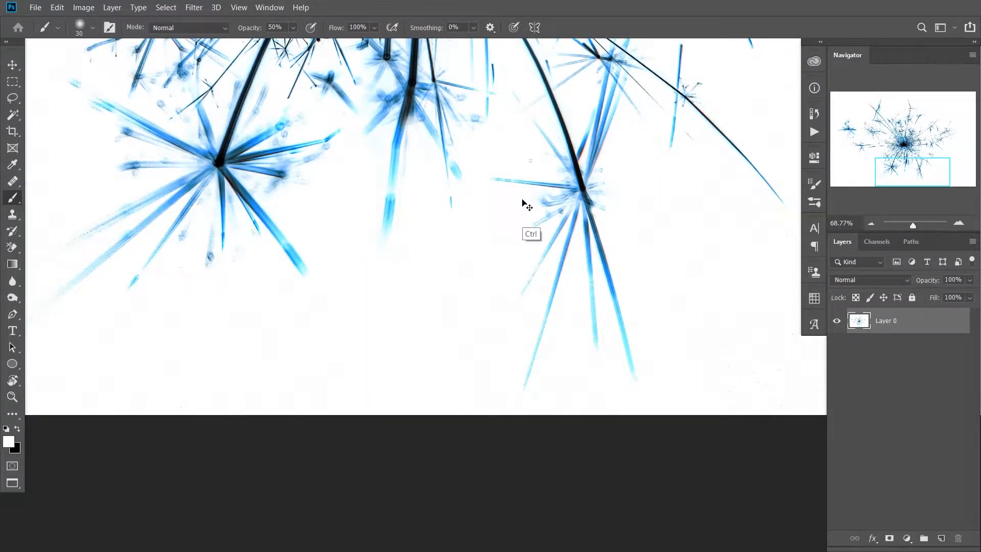
Paint white at 100% opacity with a 400 px soft brush over the blurry sparks on the image's left side.
key("ctrl+minus")
key("ctrl+minus")
key("ctrl+minus")
key("0")
key("bracketleft")
mouse_move(315, 302)
left_mouse_down()
mouse_move(278, 300)
mouse_move(310, 235)
mouse_move(302, 173)
mouse_move(191, 230)
left_mouse_up()
mouse_move(411, 261)
left_mouse_down()
mouse_move(207, 195)
mouse_move(230, 228)
left_mouse_up()
mouse_move(204, 192)
left_mouse_down()
mouse_move(205, 230)
mouse_move(246, 247)
mouse_move(297, 241)
left_mouse_up()
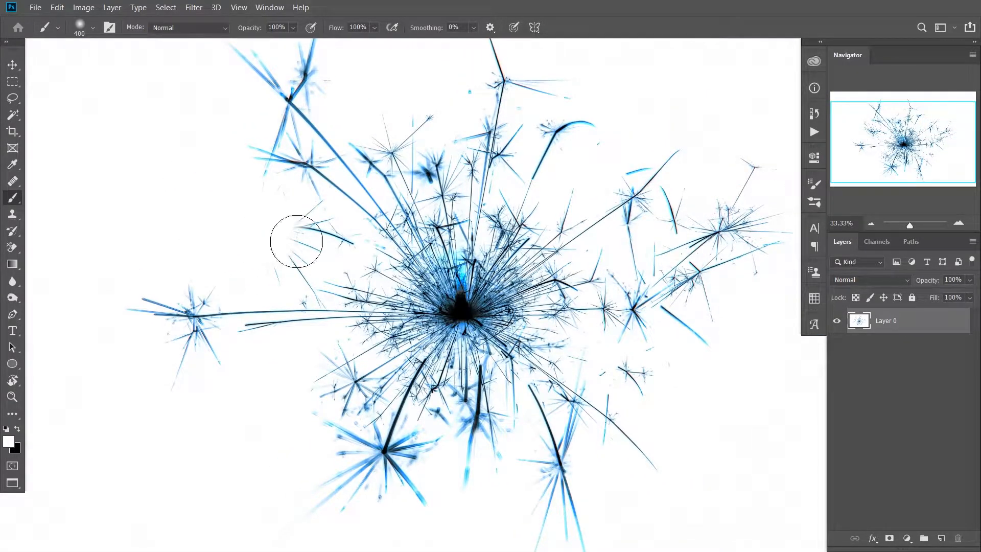
Paint white over the detached stray streaks to the right of the spark burst, reducing the brush to 200 px.
left_click_drag(595, 179, 393, 250)
key("bracketleft")
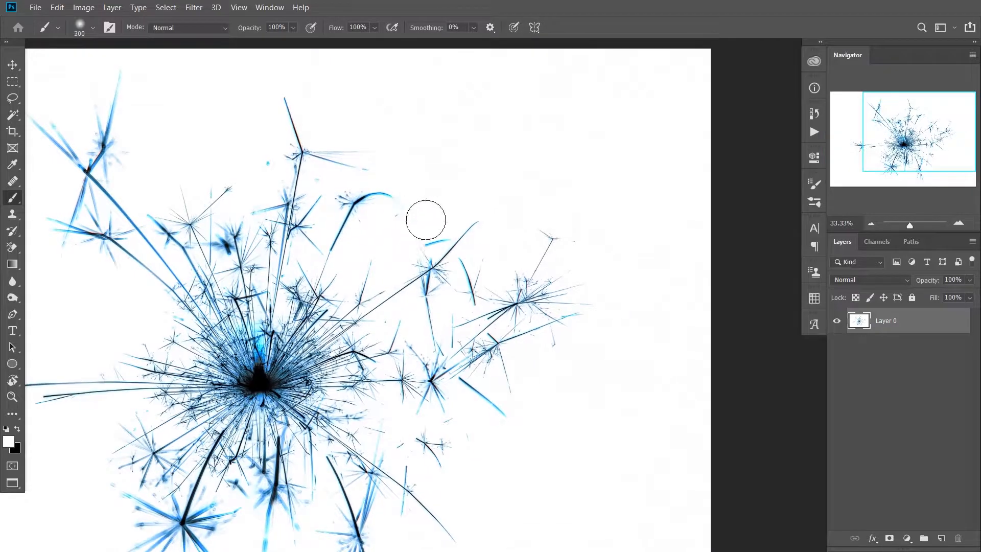
scroll(516, 211, "down", 5)
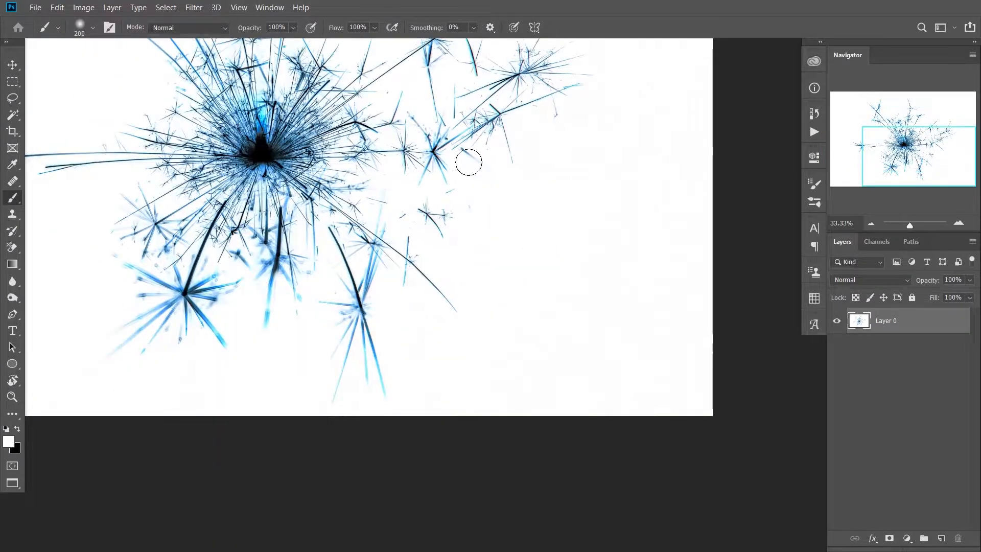
key("z")
key("ctrl+0")
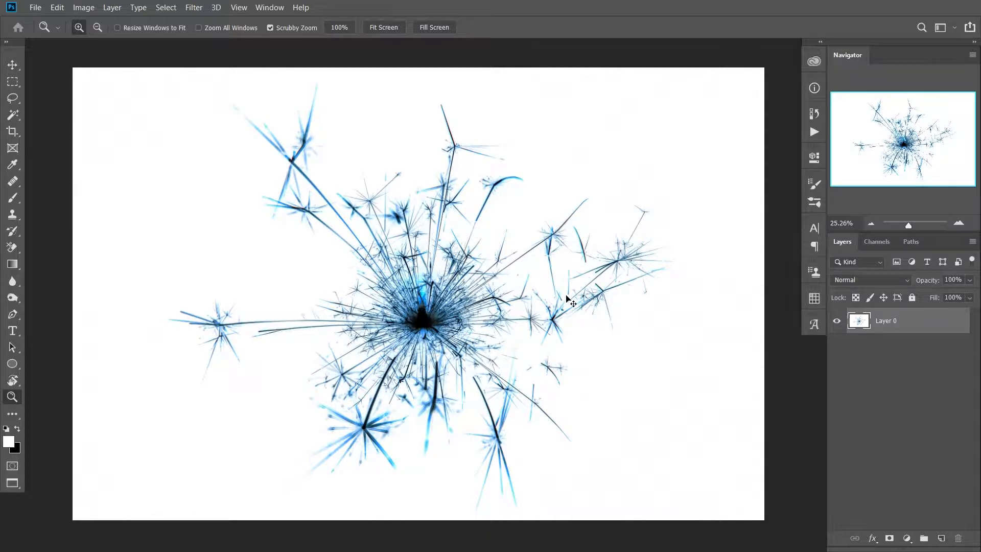
Desaturate the spark image and crop the canvas to a square around the whole burst.
left_click_drag(567, 296, 569, 366)
key("c")
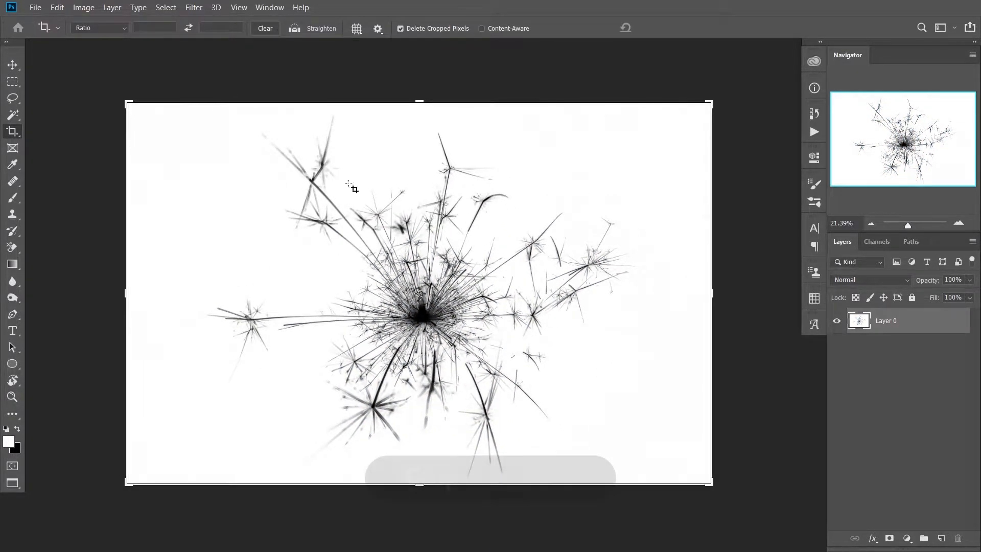
key("Escape")
key("m")
left_click_drag(188, 113, 626, 504)
key("c")
left_click_drag(542, 383, 547, 401)
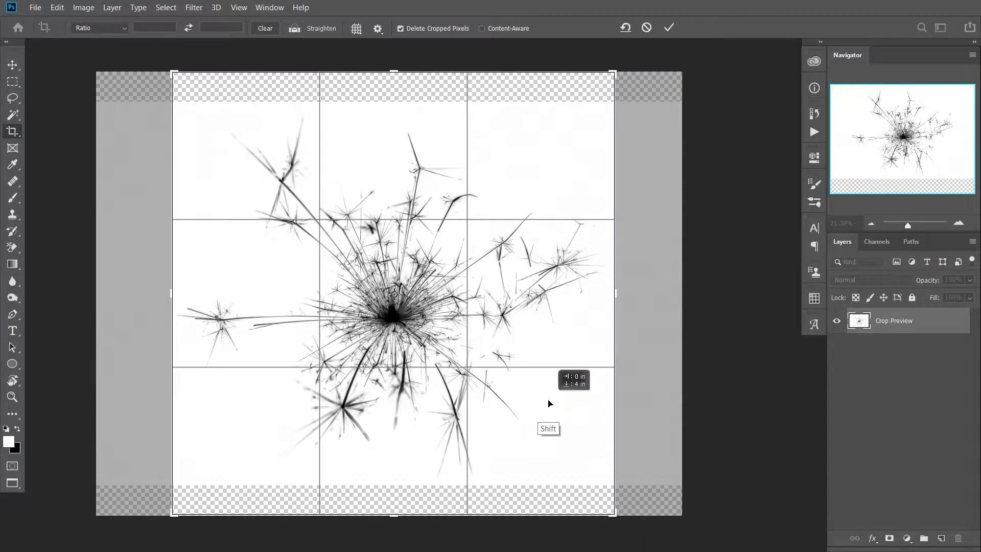
left_click_drag(616, 294, 628, 295)
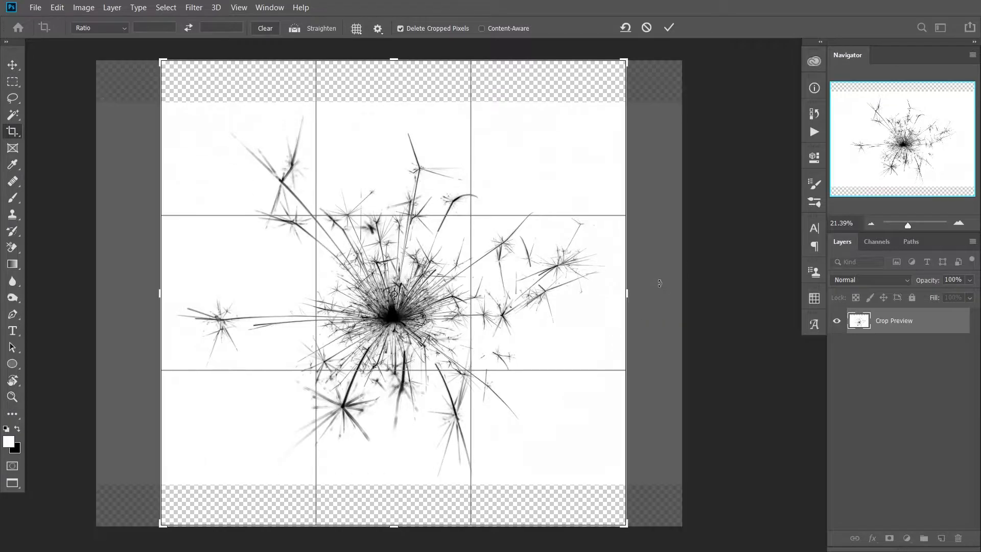
key("Return")
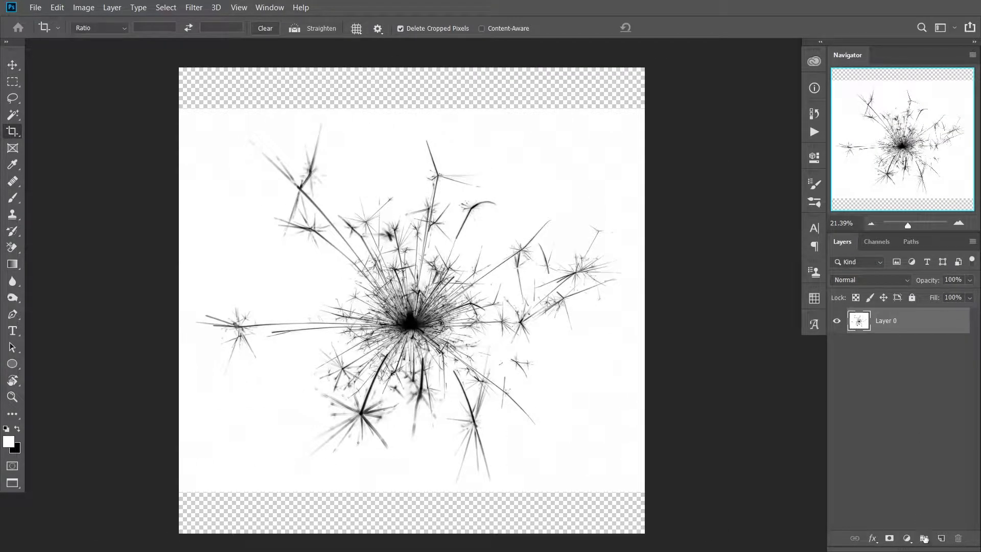
Add a white (ffffff) solid colour fill layer beneath the spark layer and merge the two layers.
left_click(907, 538)
left_click(891, 318)
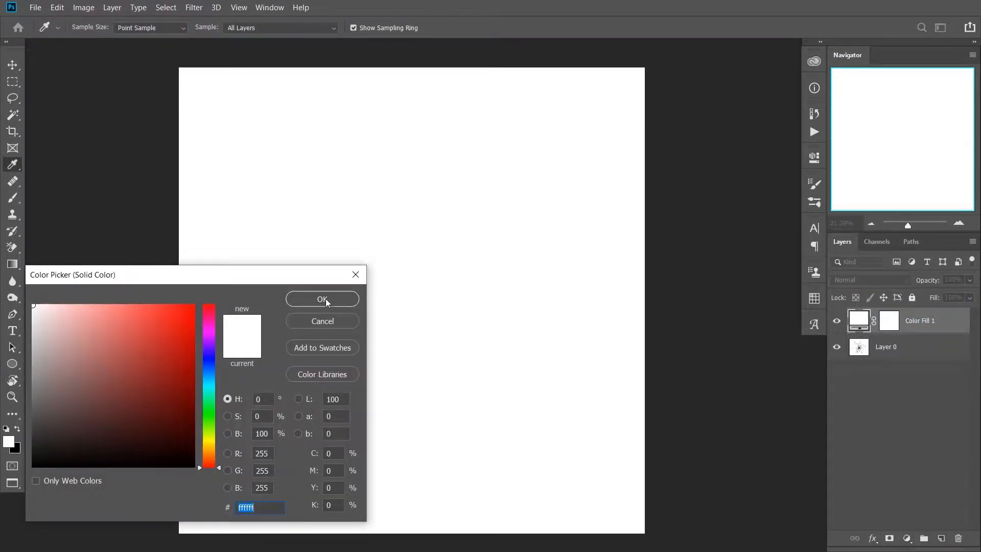
left_click(327, 302)
left_click_drag(920, 320, 931, 352)
key("Delete")
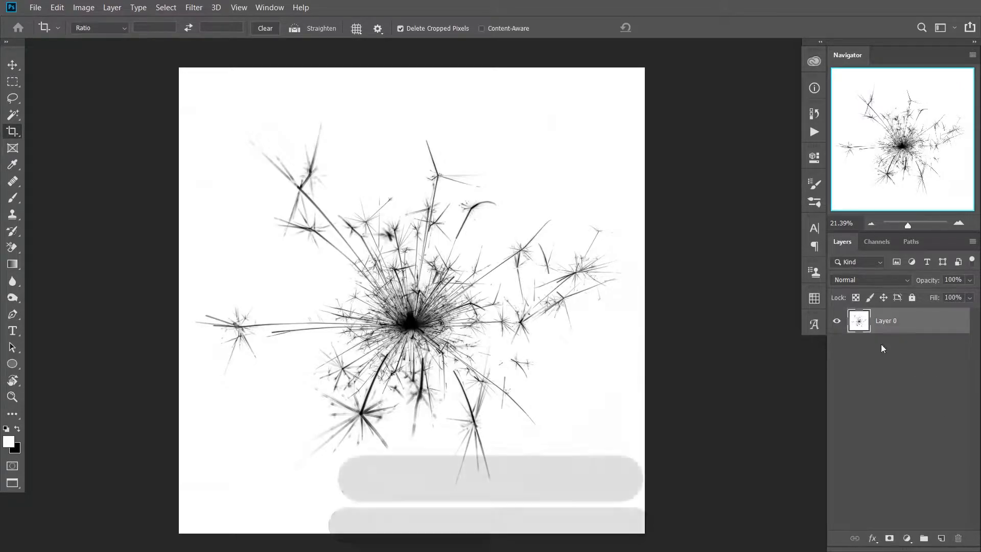
Define the spark image as a brush preset named "Spark".
left_click(58, 8)
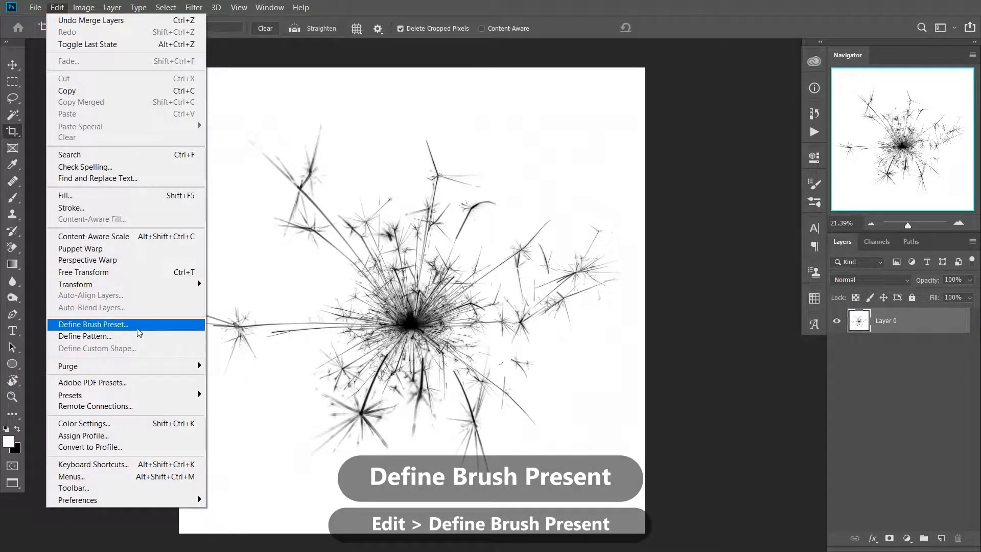
left_click(110, 383)
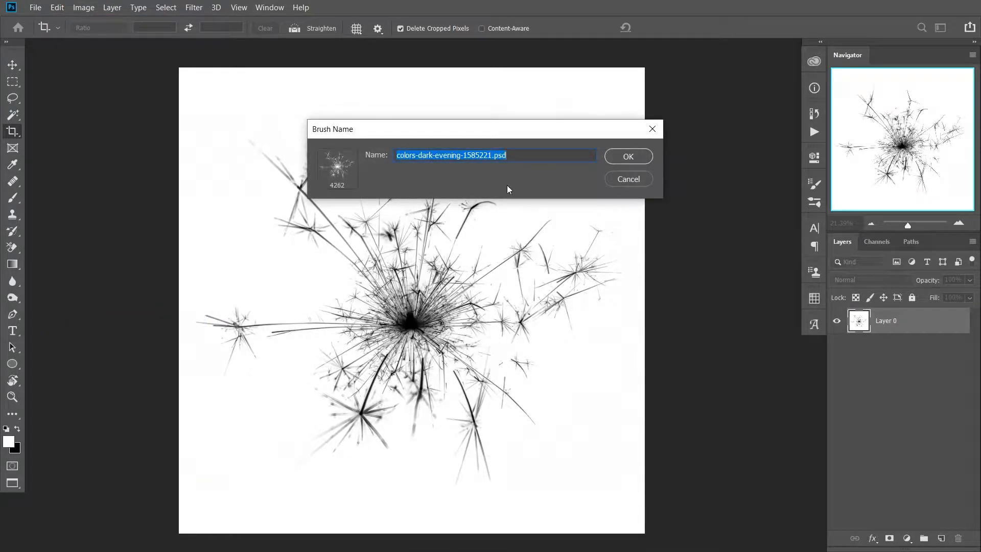
type("Spark")
key("Return")
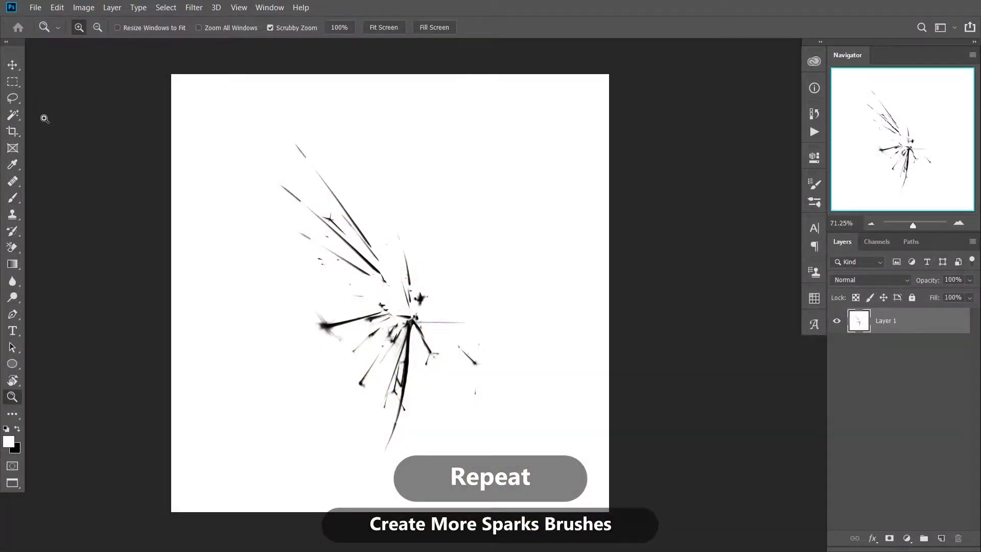
Define the second, smaller spark image as a brush preset named "Spark 2".
left_click(58, 8)
left_click(110, 383)
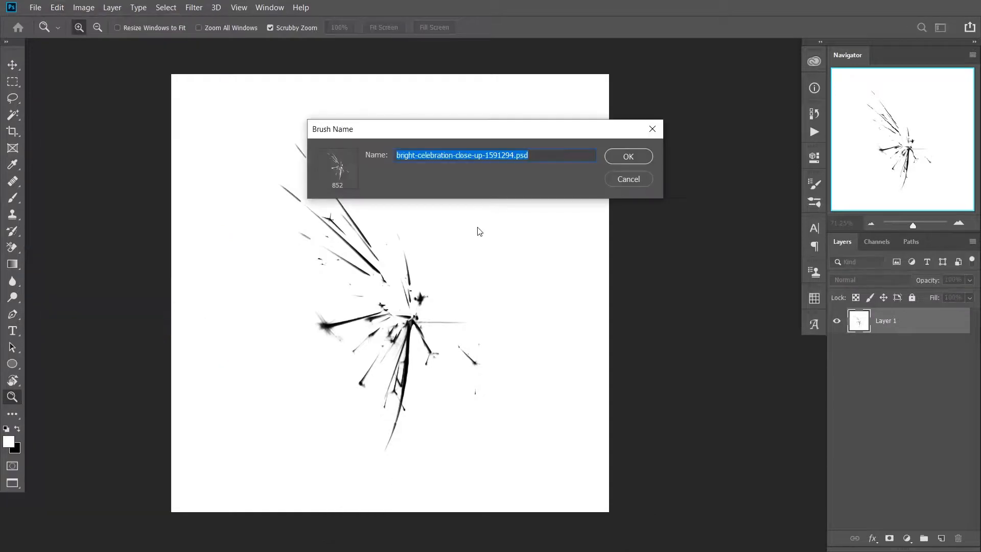
type("Spark 2")
key("Return")
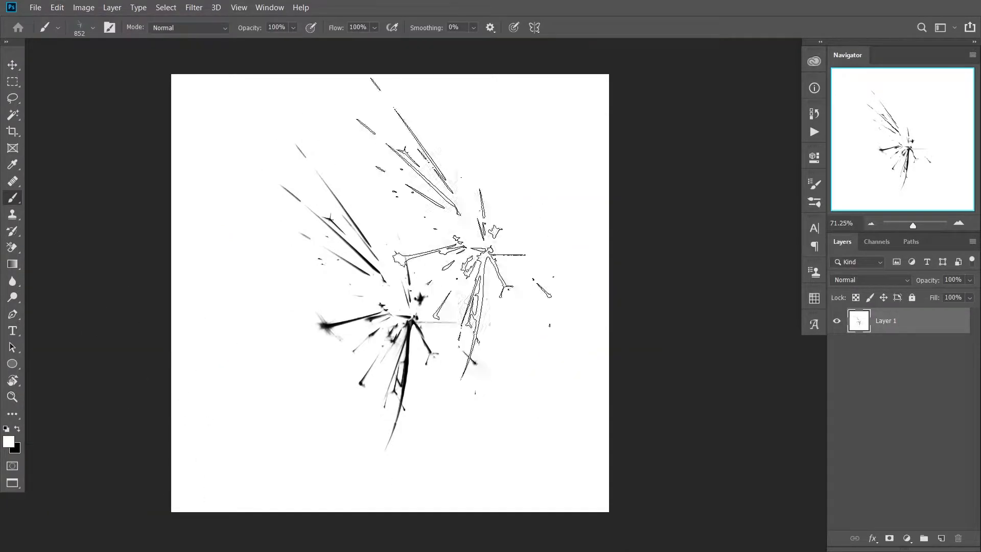
left_click(135, 326)
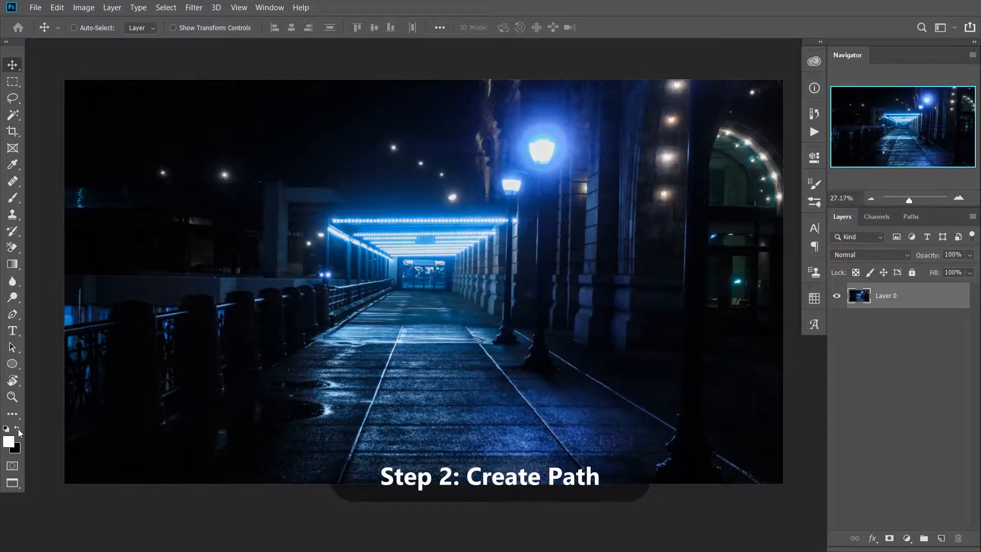
Add the text "Sparks" to the night walkway photo and set it in a brush script font.
key("t")
left_click(328, 296)
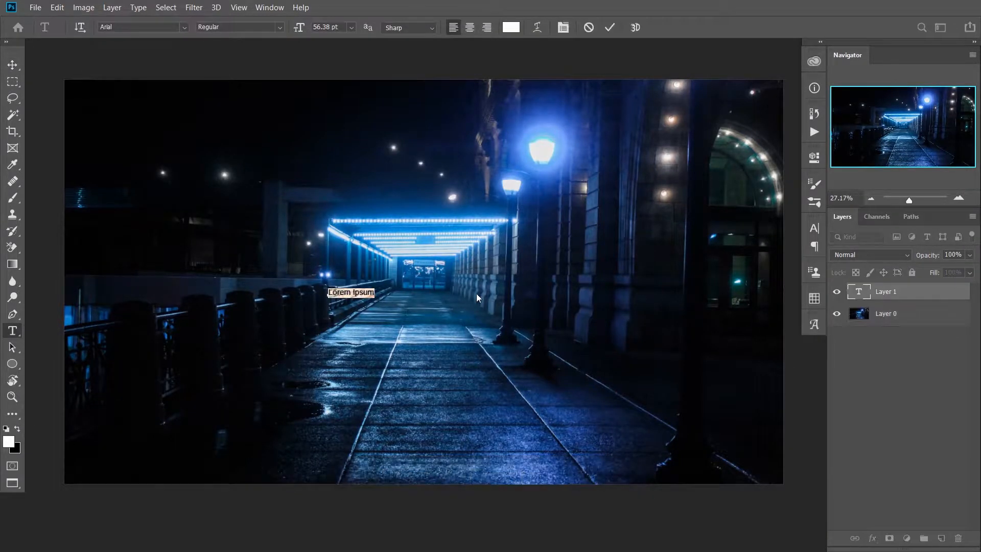
key("ctrl+Return")
left_click(814, 227)
left_click(740, 244)
left_click(726, 295)
left_click(815, 228)
key("v")
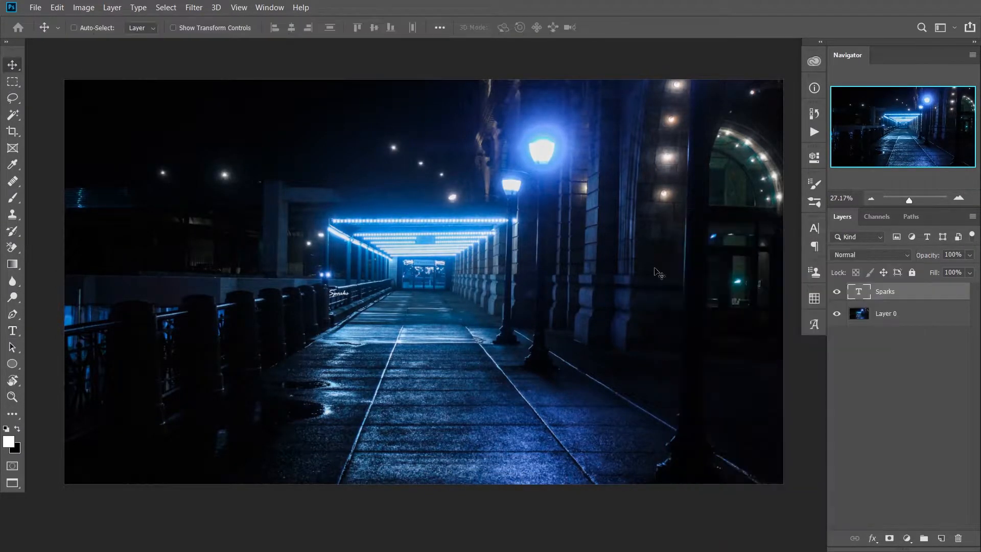
Enlarge the Sparks text, centre it horizontally on the canvas and move it slightly lower.
key("ctrl+t")
left_click_drag(366, 306, 603, 448)
key("Return")
key("ctrl+a")
left_click(291, 27)
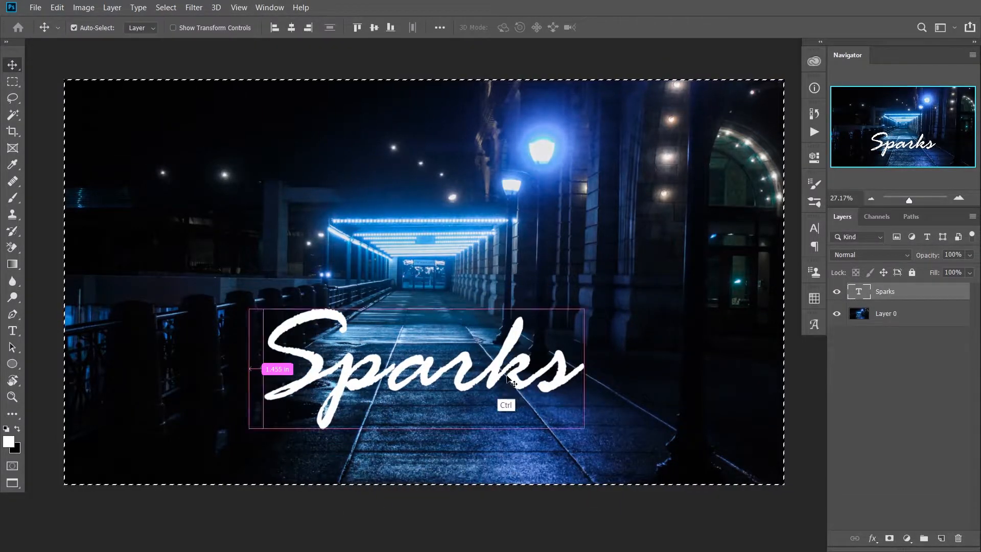
key("ctrl+d")
left_click_drag(506, 377, 506, 403)
Create a work path from the Sparks text layer and save it as Path 1.
key("z")
left_click_drag(471, 436, 563, 330)
key("v")
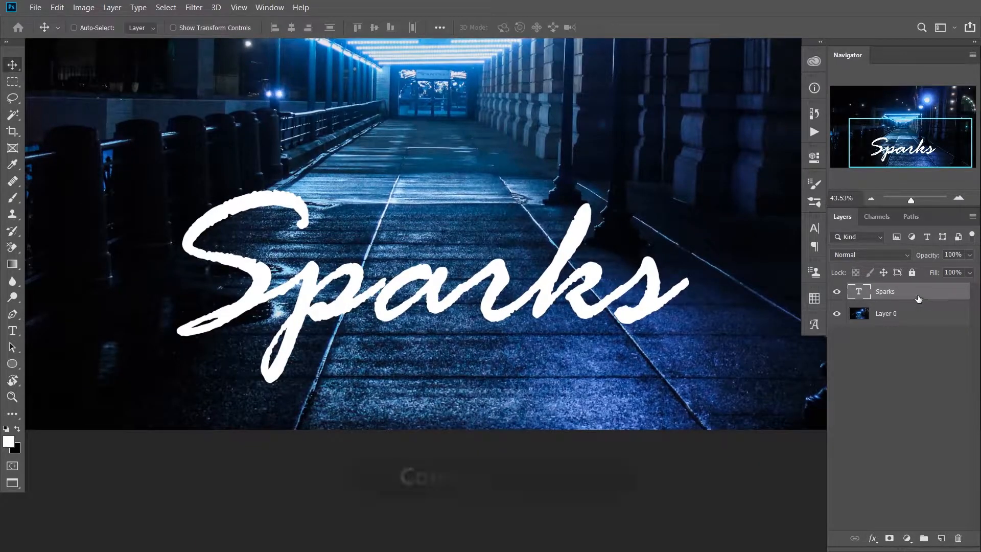
right_click(916, 290)
left_click(901, 230)
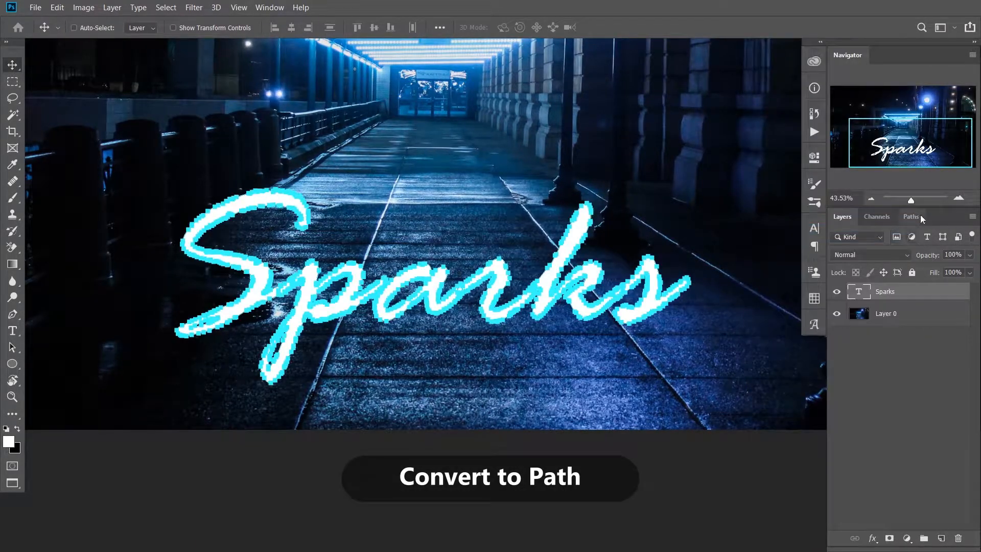
left_click(912, 216)
left_click_drag(900, 235, 943, 539)
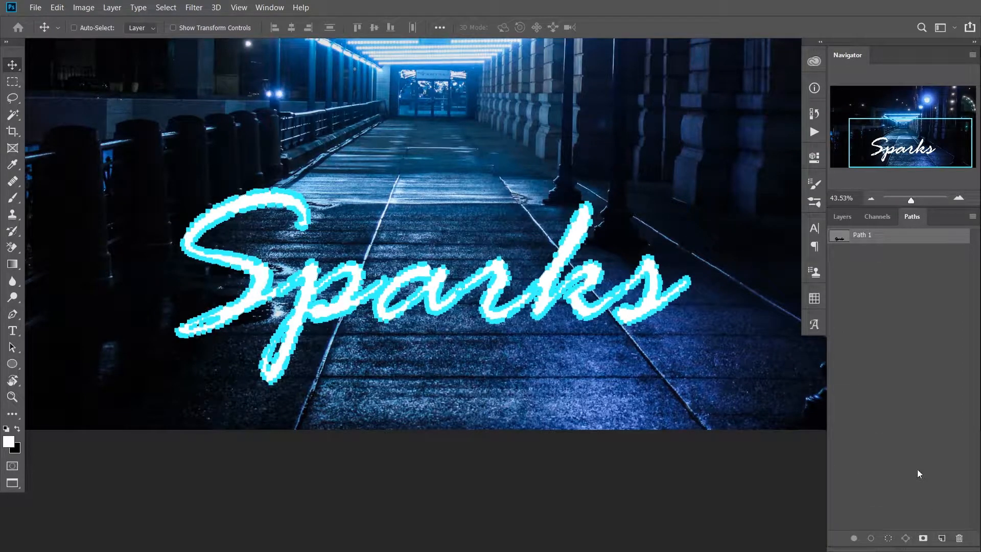
Hide the Sparks text layer and add a new empty layer above it.
left_click(842, 217)
left_click(839, 291)
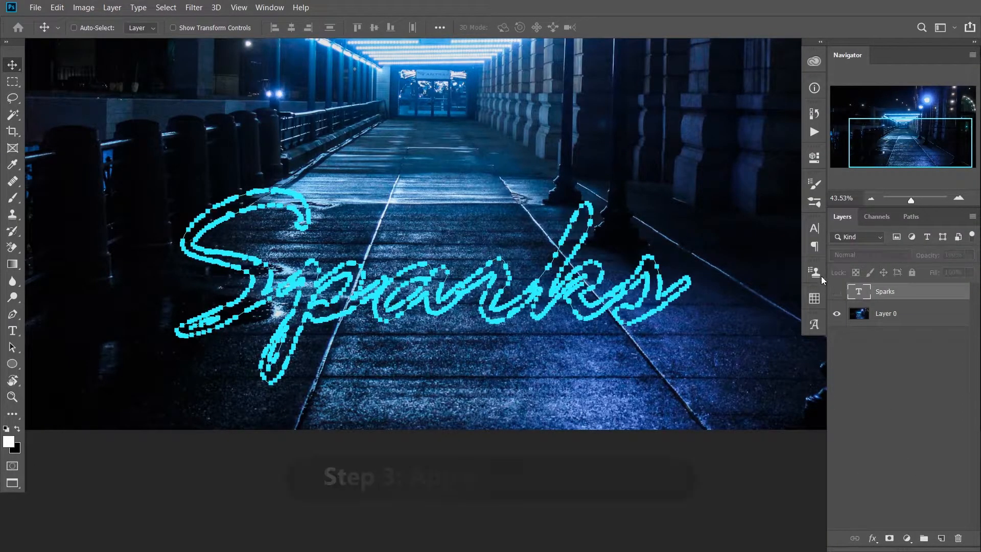
key("z")
left_click_drag(513, 307, 552, 286)
left_click_drag(551, 286, 561, 280)
key("b")
left_click(943, 538)
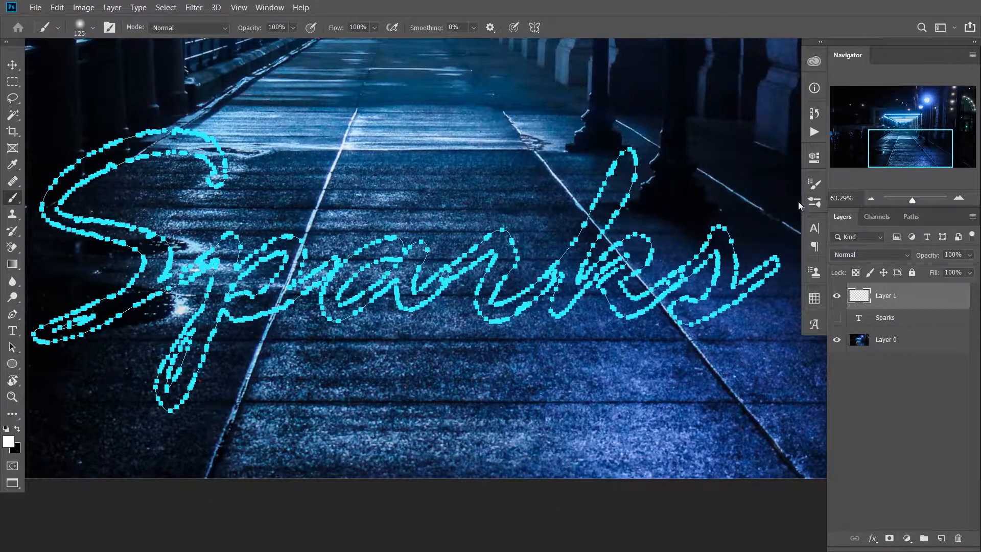
Choose the Spark 3_Small brush from the Sparks Brushes group and reduce its size to 100 px.
left_click(814, 202)
left_click(595, 465)
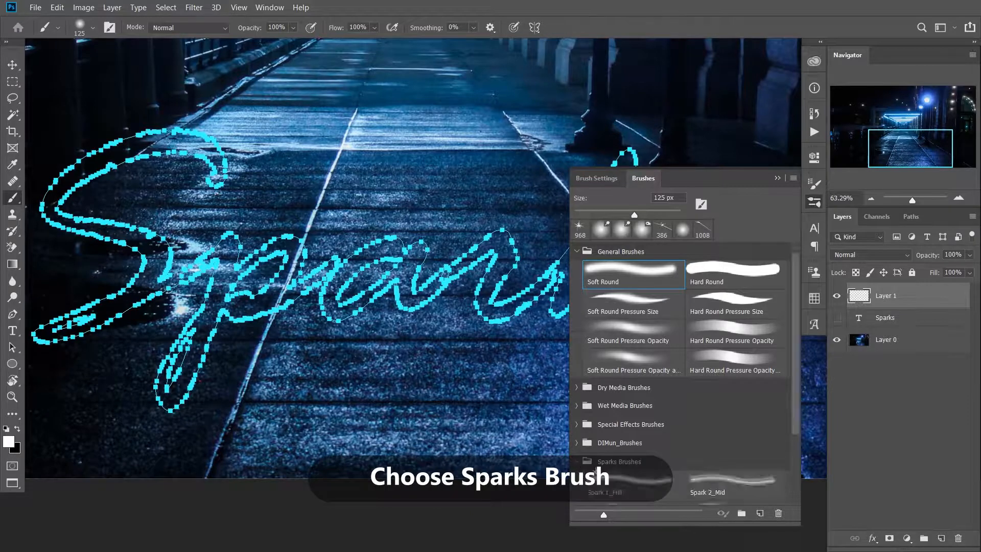
left_click_drag(794, 311, 794, 414)
left_click(634, 438)
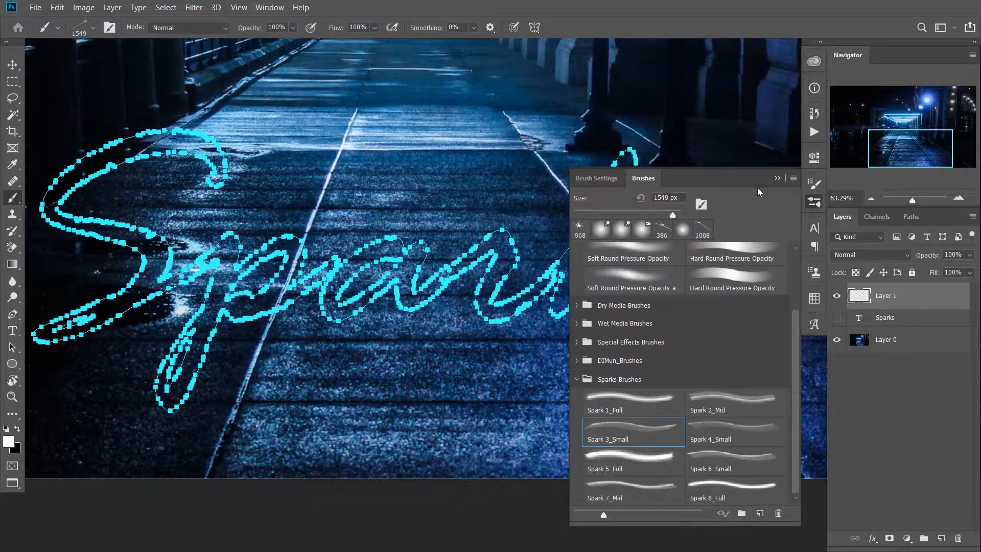
left_click(777, 179)
key("[")
key("[")
key("[")
key("[")
key("[")
key("[")
key("[")
key("[")
key("[")
key("[")
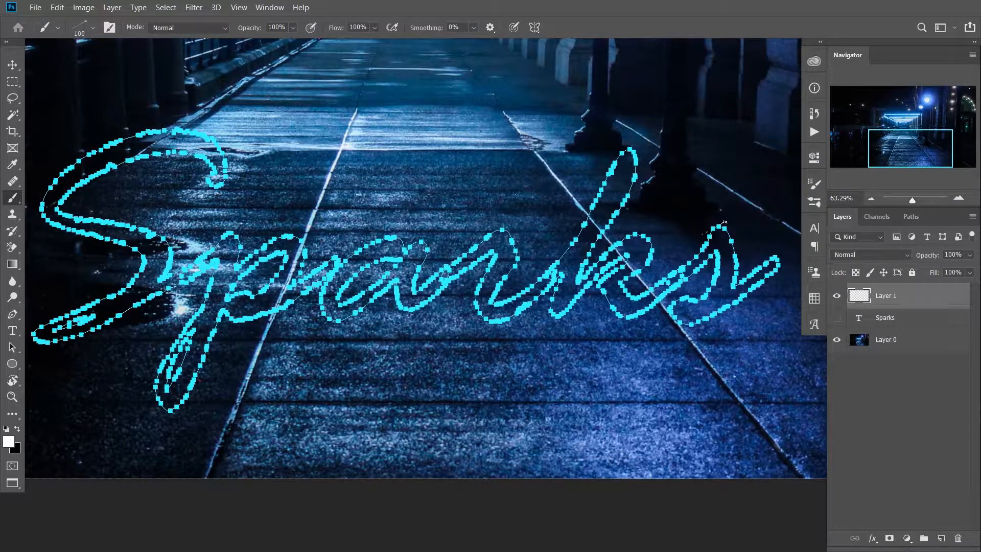
Enable Shape Dynamics for the spark brush with Size Jitter and Angle Jitter both at 100%.
left_click(814, 187)
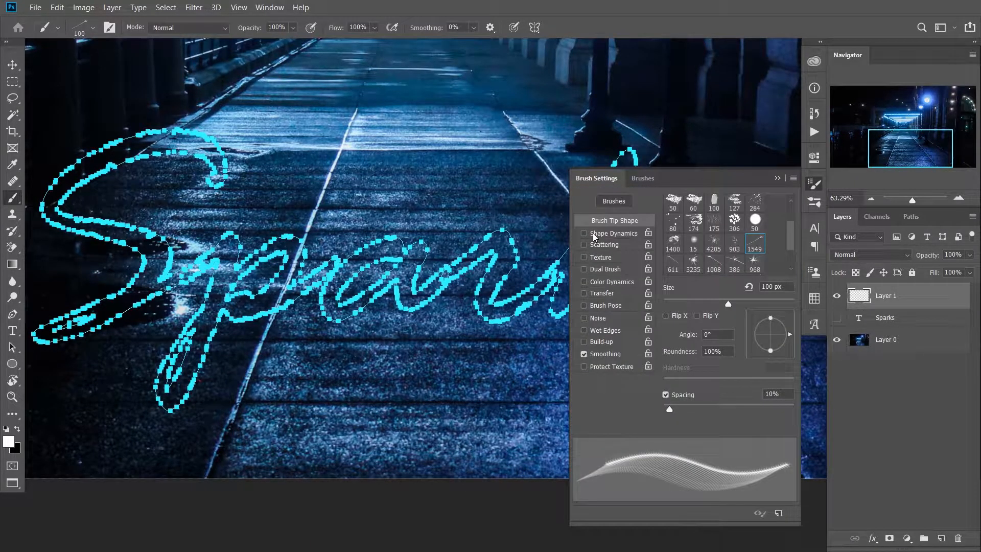
left_click(624, 234)
left_click_drag(666, 214, 846, 217)
left_click_drag(666, 313, 822, 313)
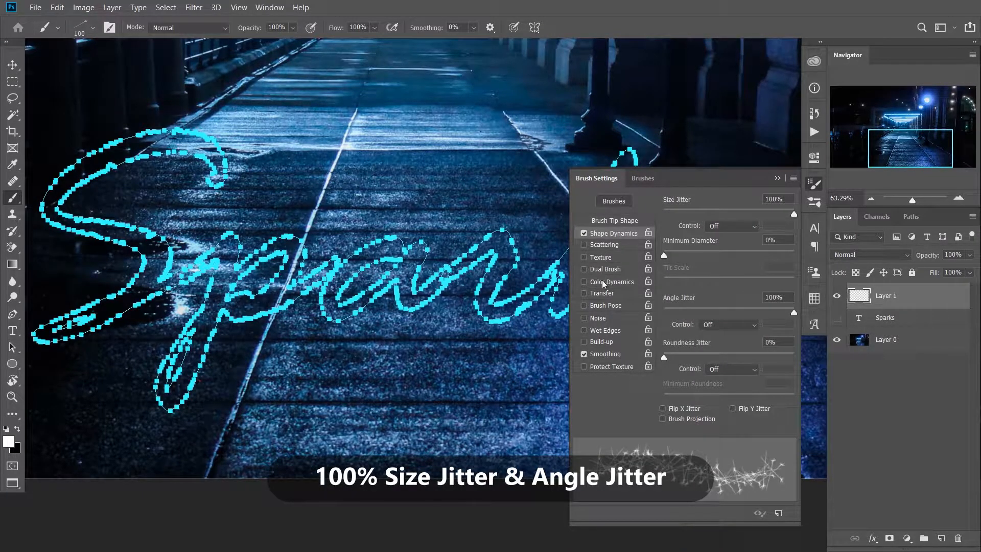
Enable Transfer with some Opacity Jitter for the spark brush and slightly increase its tip spacing.
left_click(603, 294)
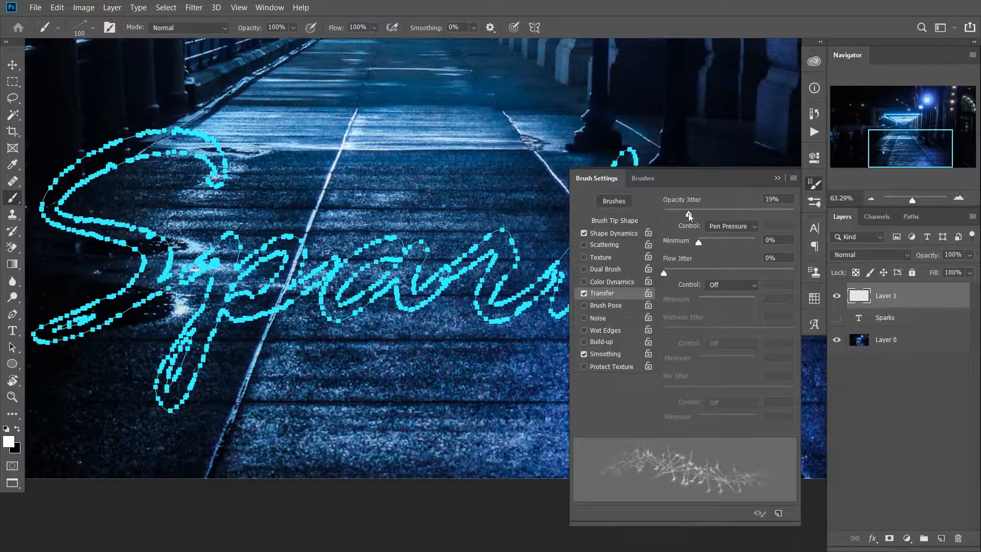
left_click(632, 223)
left_click_drag(670, 407, 674, 407)
left_click(777, 179)
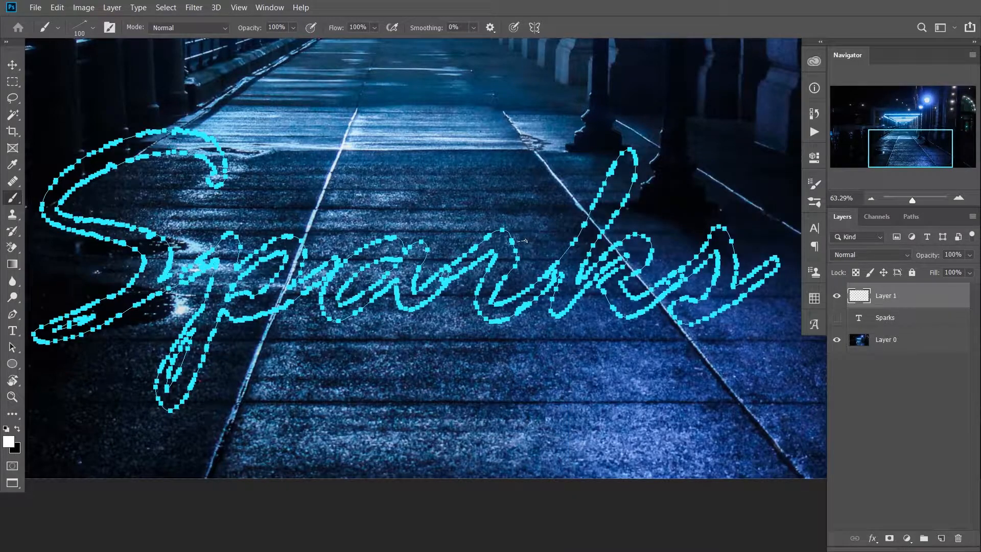
Stroke the Sparks path on Layer 1 with the Brush tool, leaving Simulate Pressure off.
key("p")
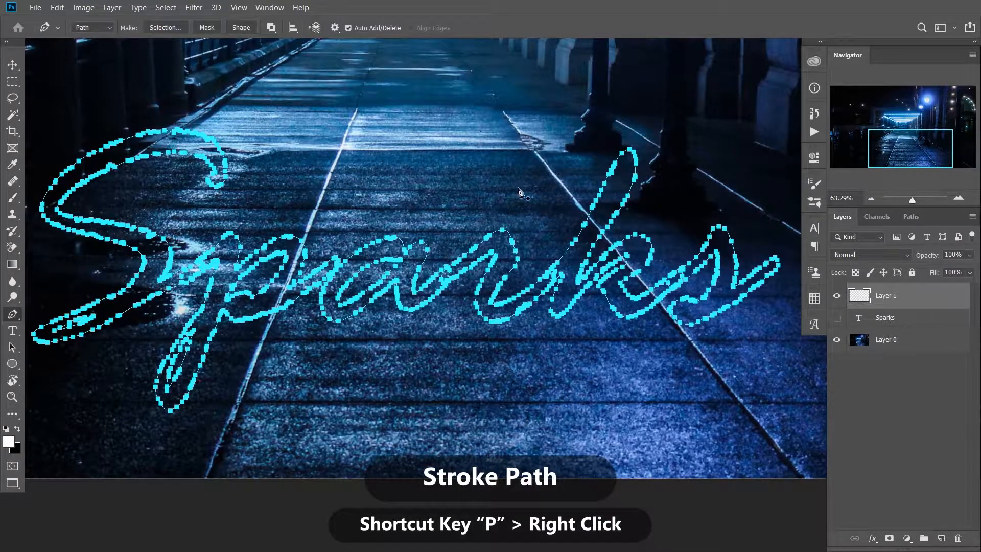
right_click(520, 192)
left_click(562, 271)
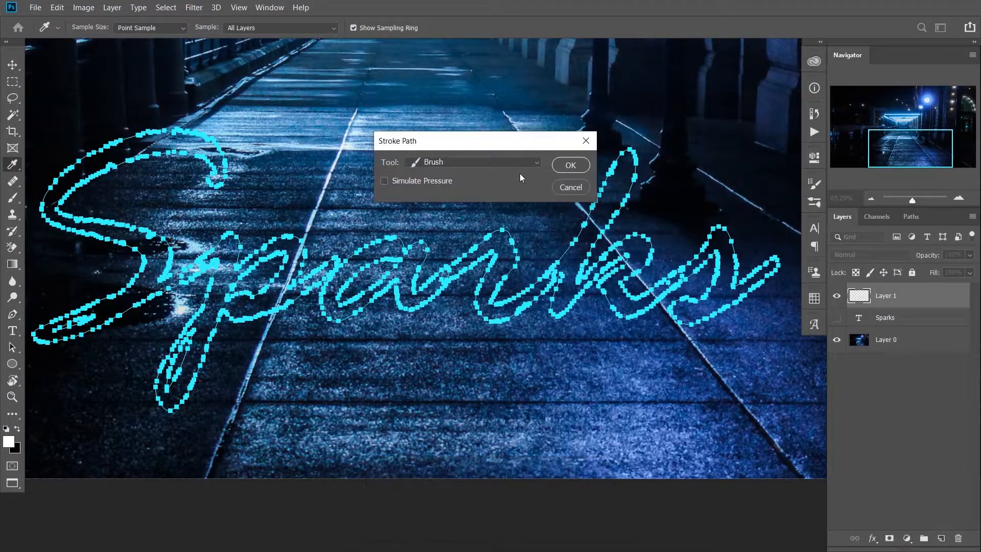
left_click_drag(533, 142, 554, 129)
left_click(548, 150)
left_click(550, 173)
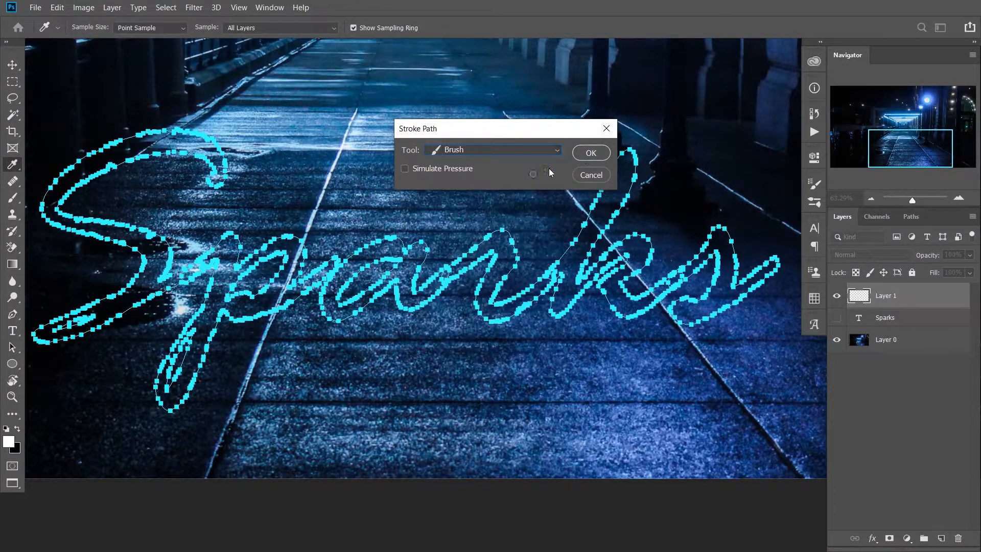
left_click(591, 154)
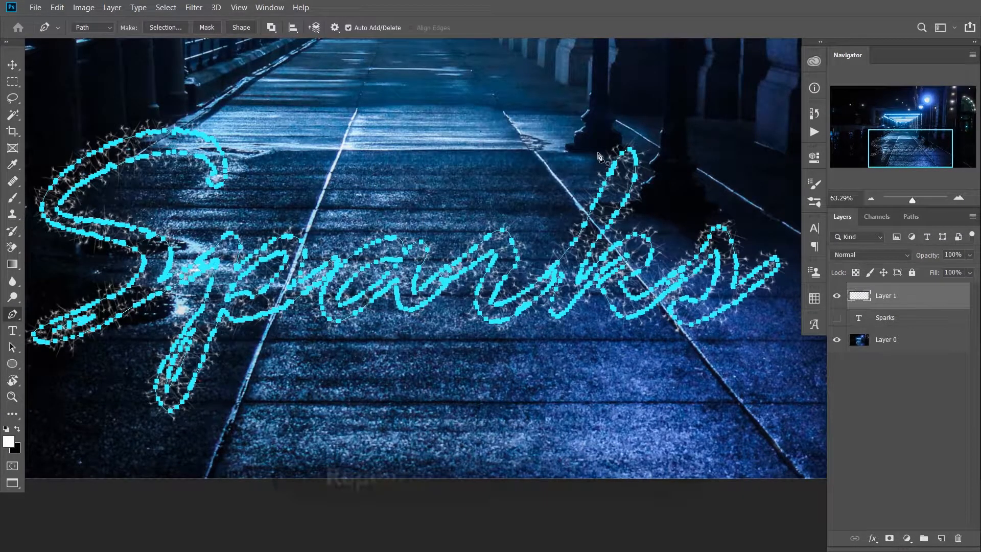
Add a new layer, choose the Spark 4_Small brush at a reduced size, and stroke the path with it.
left_click(941, 538)
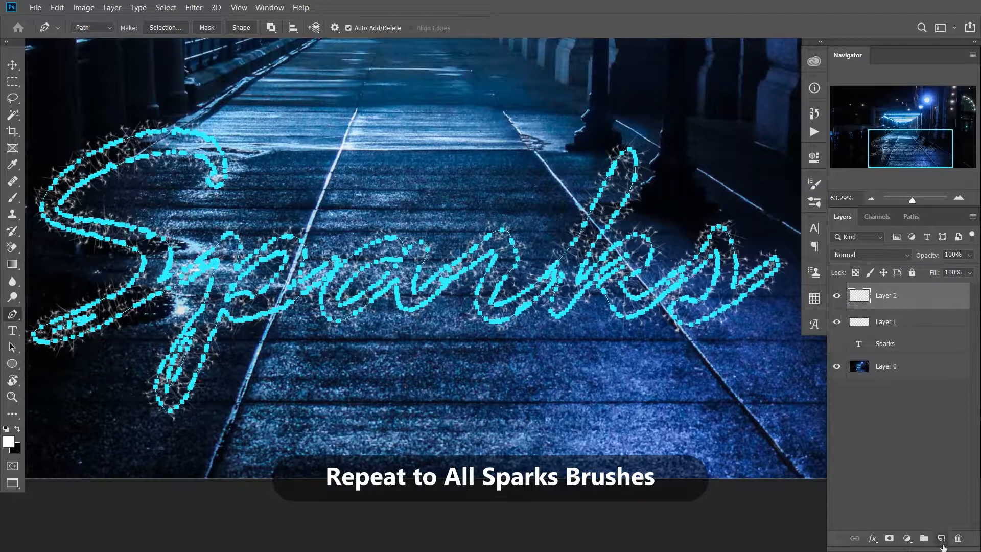
key("b")
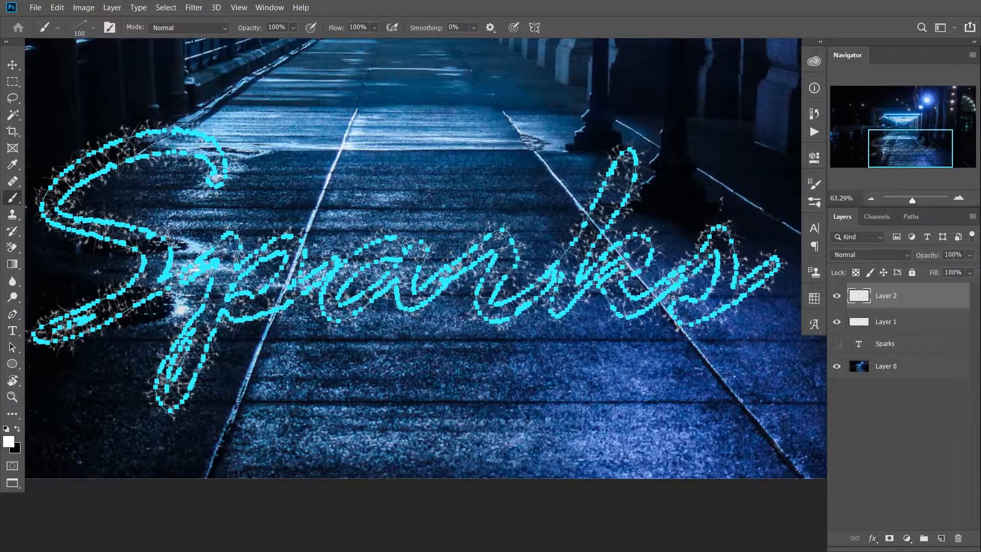
left_click(815, 185)
left_click(643, 178)
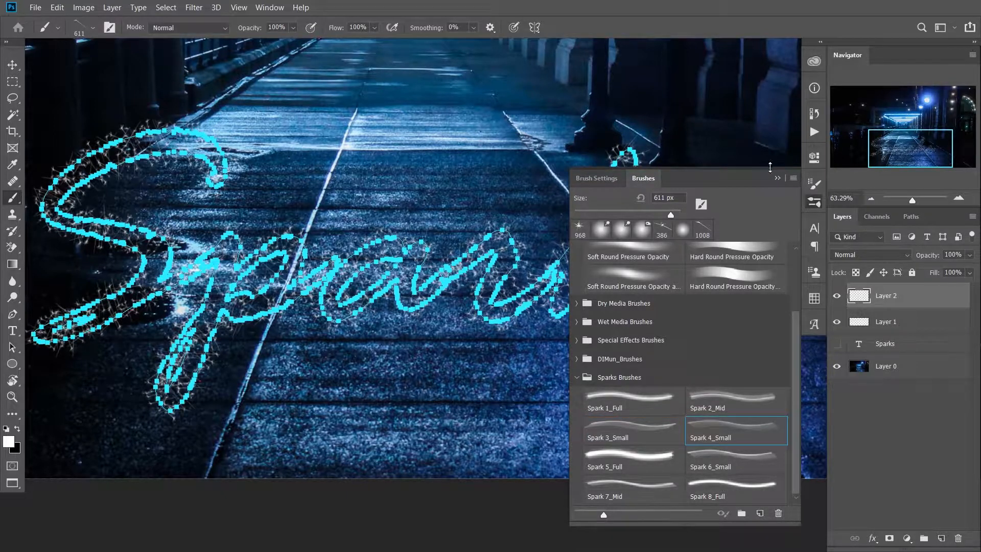
left_click(597, 178)
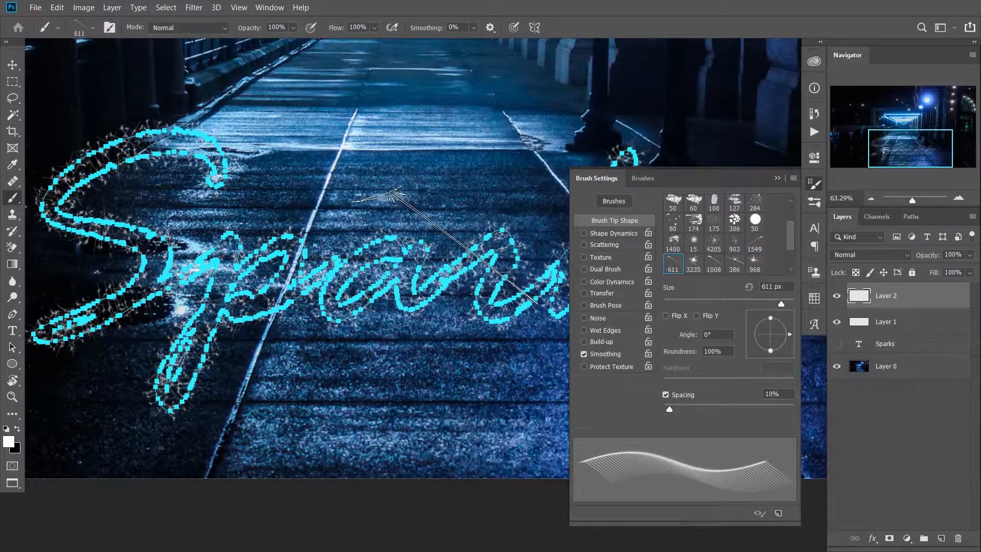
key("bracketleft")
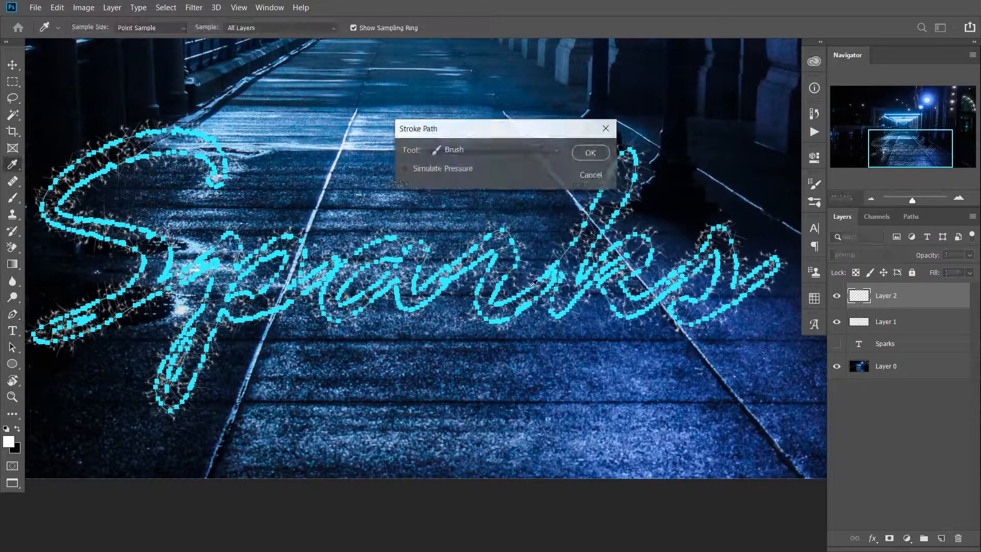
key("Return")
Choose the Spark 6_Small brush for Layer 3 and set its Size Jitter to 100% with Angle Jitter near its maximum.
key("b")
left_click(814, 203)
left_click(736, 460)
left_click(778, 179)
left_click(814, 183)
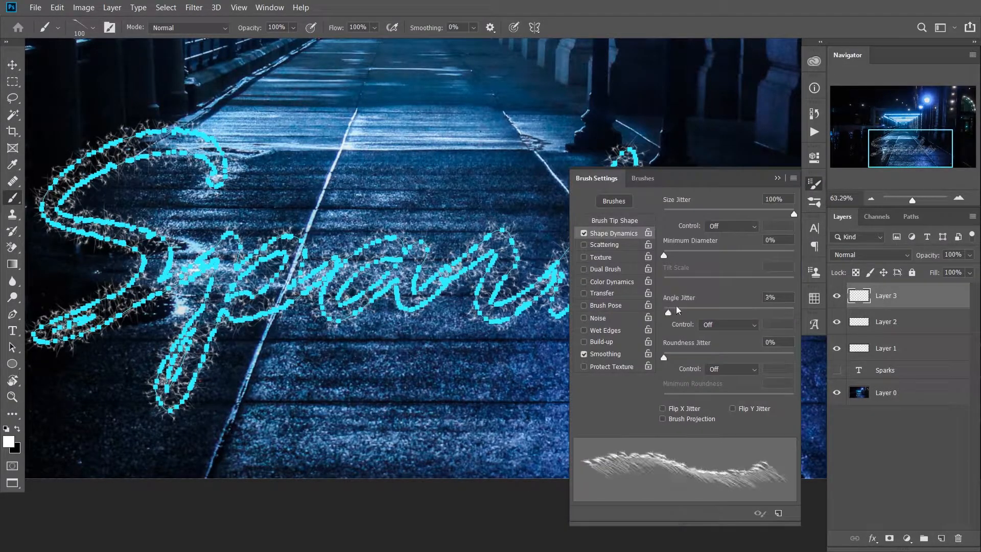
left_click_drag(675, 310, 787, 309)
Enable Transfer for the Spark 6_Small brush and stroke the path with it on Layer 3.
left_click(602, 294)
left_click(615, 220)
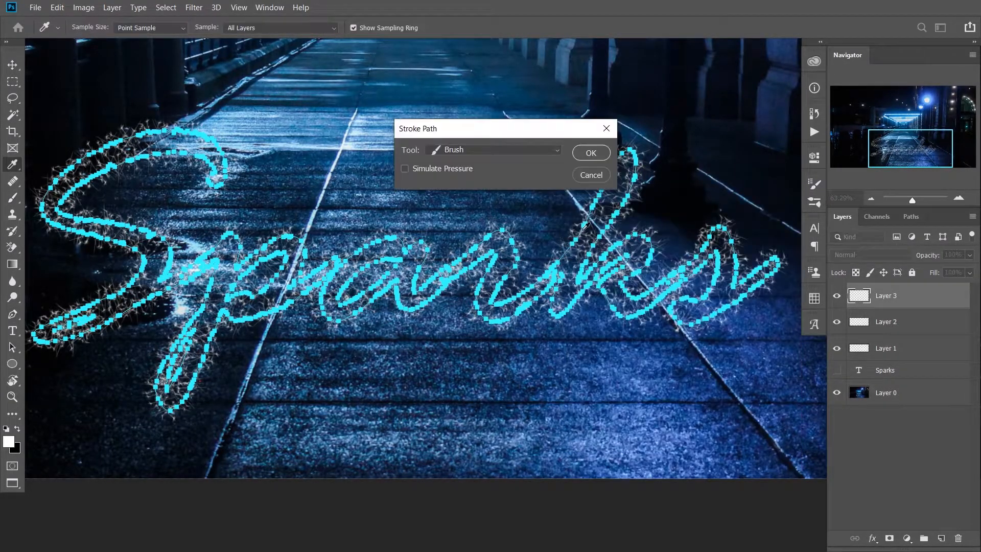
key("Return")
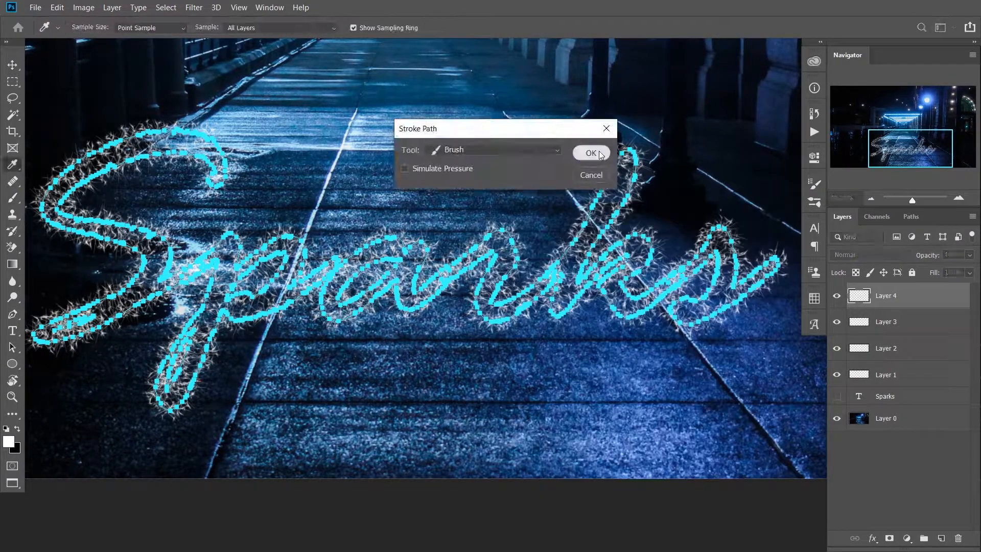
Stroke the path on Layer 4, and again on Layer 5 with a spark brush sized 70 px.
key("Return")
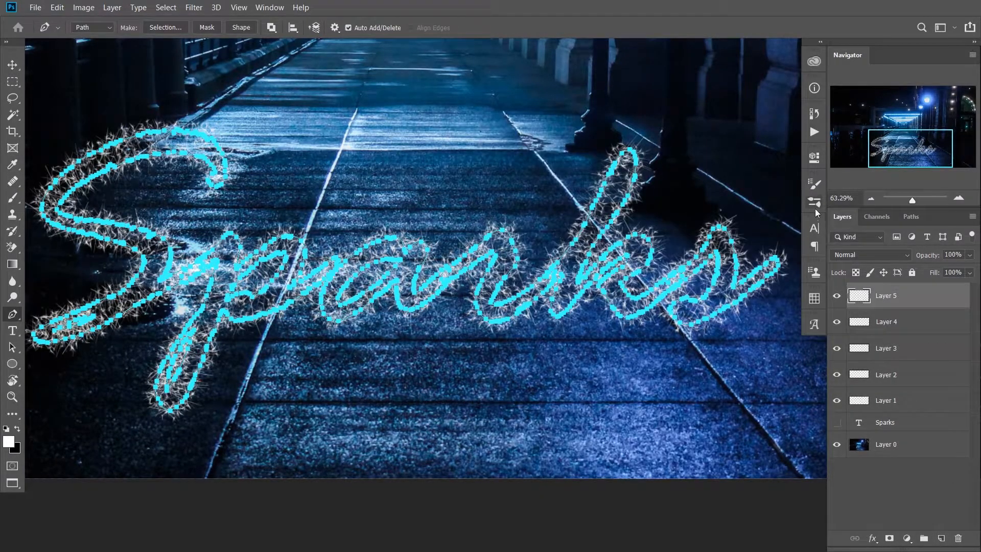
left_click(815, 202)
key("b")
left_click(614, 188)
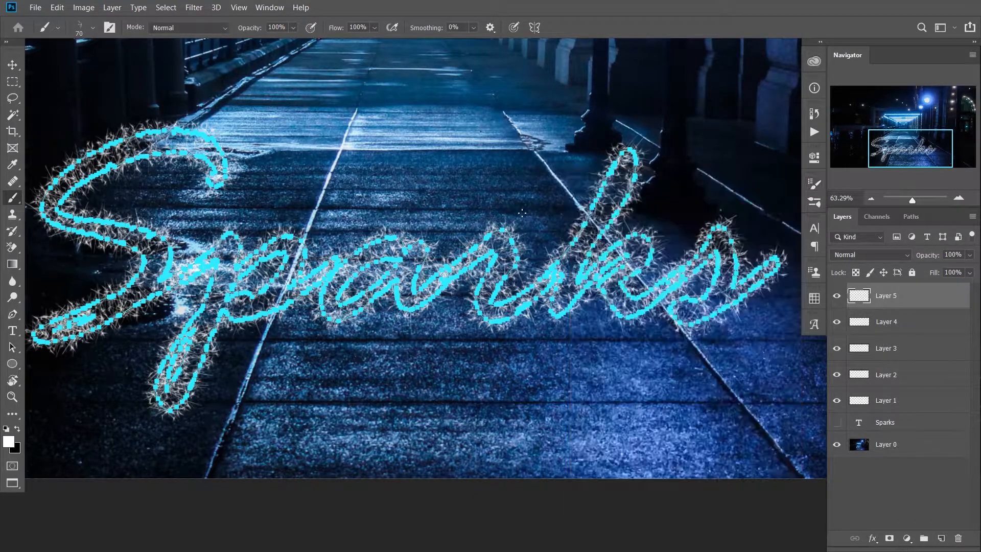
key("p")
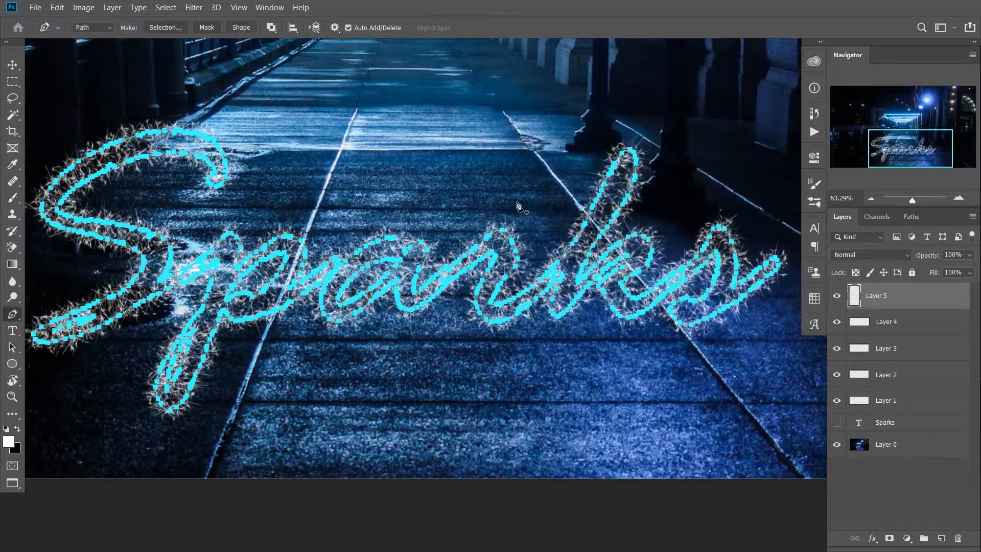
right_click(522, 205)
left_click(570, 290)
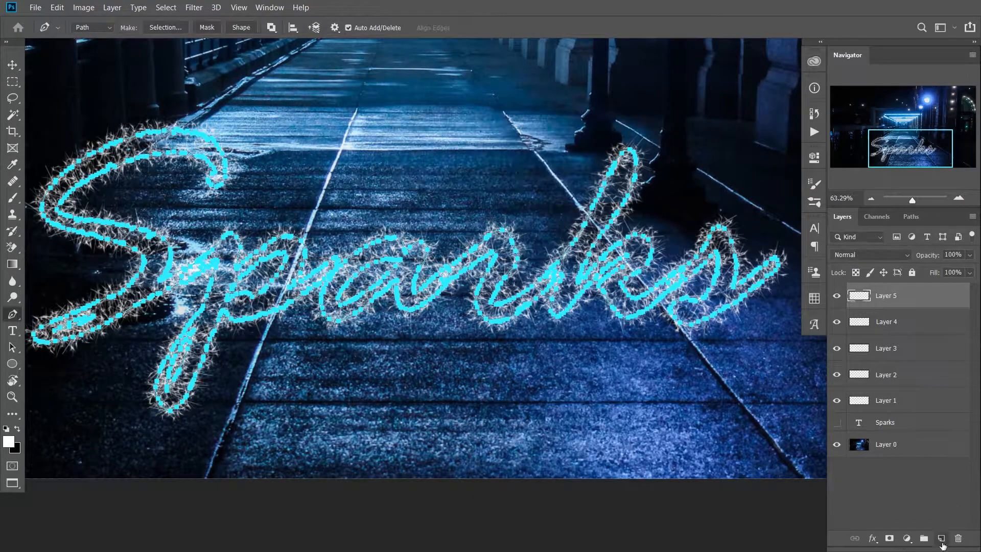
Add a new layer, choose the Spark 8_Full brush and reduce its size to 125 px.
left_click(942, 538)
key("b")
left_click(814, 203)
left_click(736, 489)
key("bracketleft")
key("bracketleft")
key("bracketleft")
key("bracketleft")
key("bracketleft")
key("bracketleft")
key("bracketleft")
key("bracketleft")
key("bracketleft")
key("bracketleft")
key("bracketleft")
key("bracketleft")
Enable Shape Dynamics for the 125 px brush, widen its tip spacing, and stroke the path on Layer 6.
left_click(597, 177)
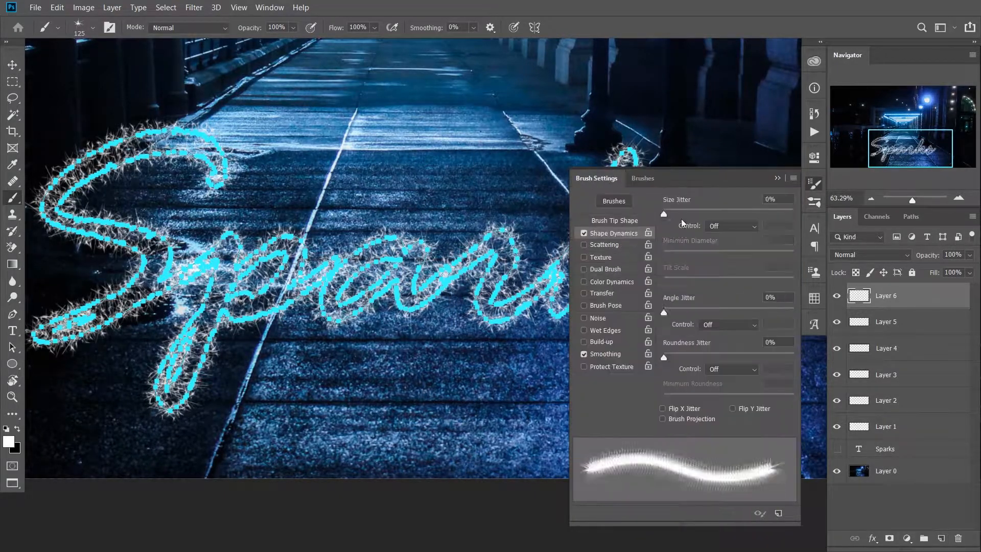
left_click(615, 214)
left_click_drag(670, 409, 691, 409)
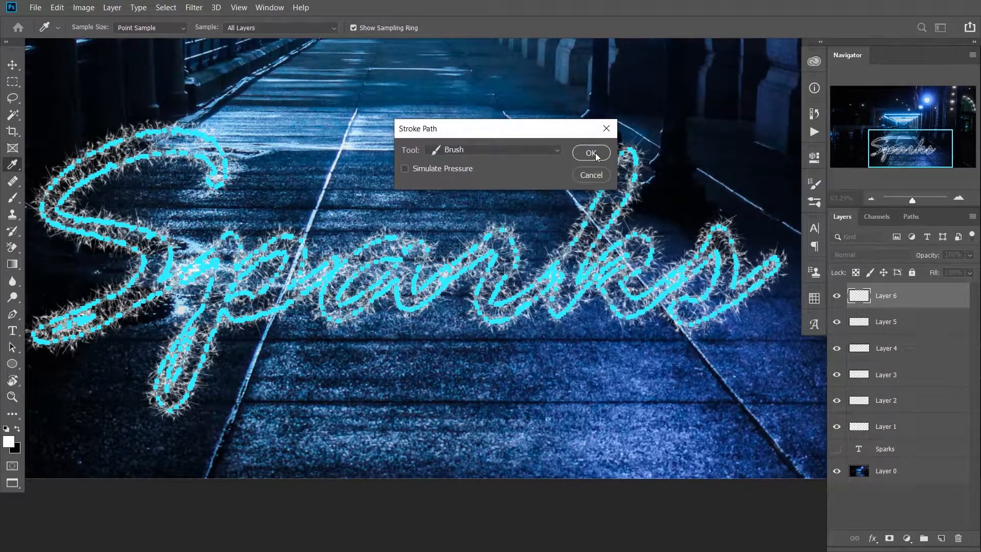
left_click(596, 153)
On a new layer, stroke the path with the 3235 spark tip at 125 px and 151% spacing, with Shape Dynamics and Transfer enabled.
left_click(942, 539)
key("b")
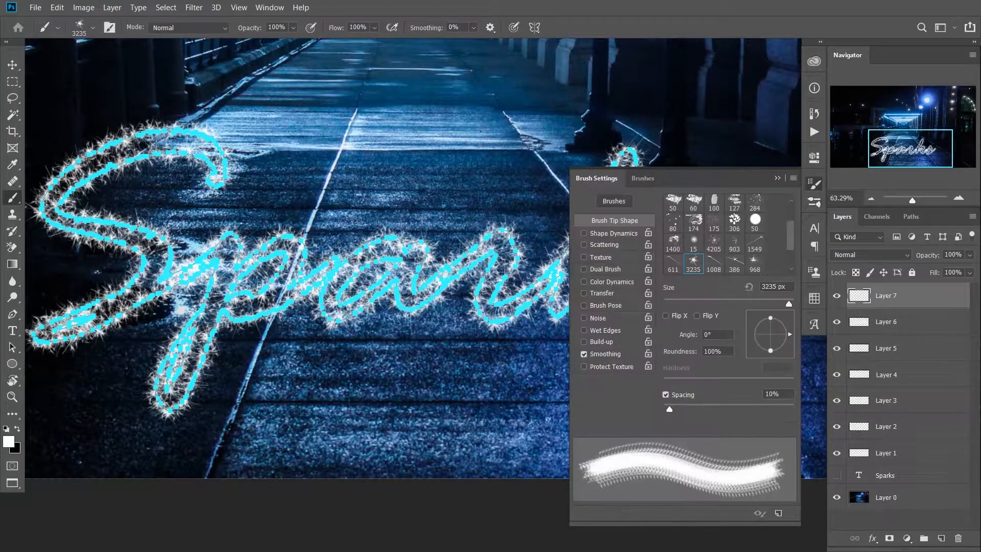
left_click(613, 233)
left_click(615, 221)
mouse_move(670, 409)
left_mouse_down()
mouse_move(756, 409)
mouse_move(745, 409)
left_mouse_up()
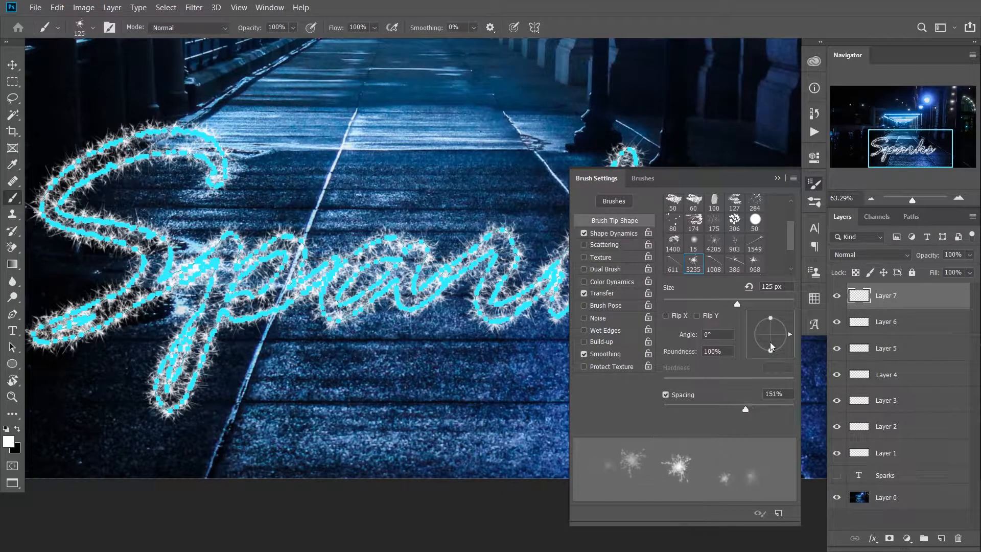
left_click(467, 290)
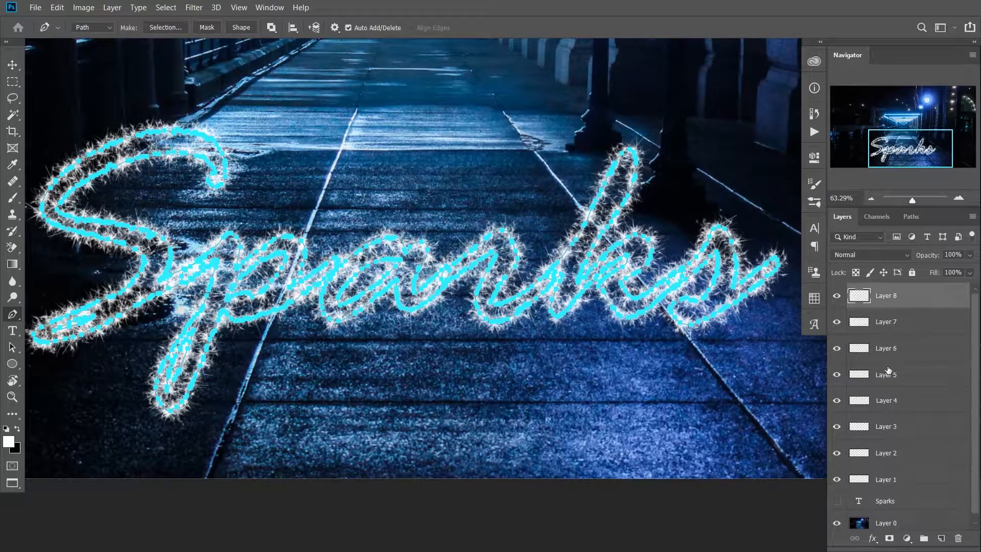
Stroke the path on Layer 8 with the 4205 spark tip at 150 px, using wide spacing, Shape Dynamics, Scattering and Transfer.
key("b")
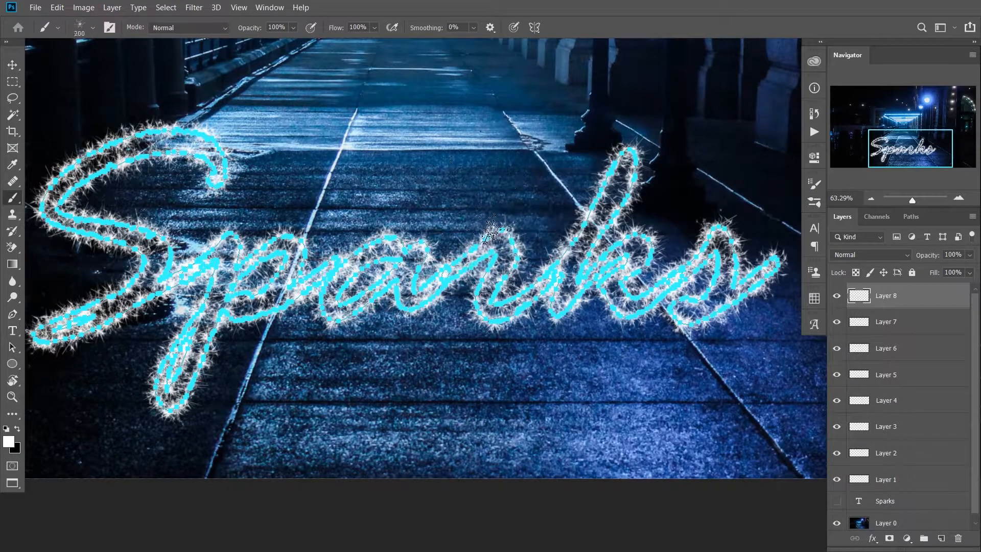
left_click(814, 184)
left_click(613, 233)
left_click(615, 220)
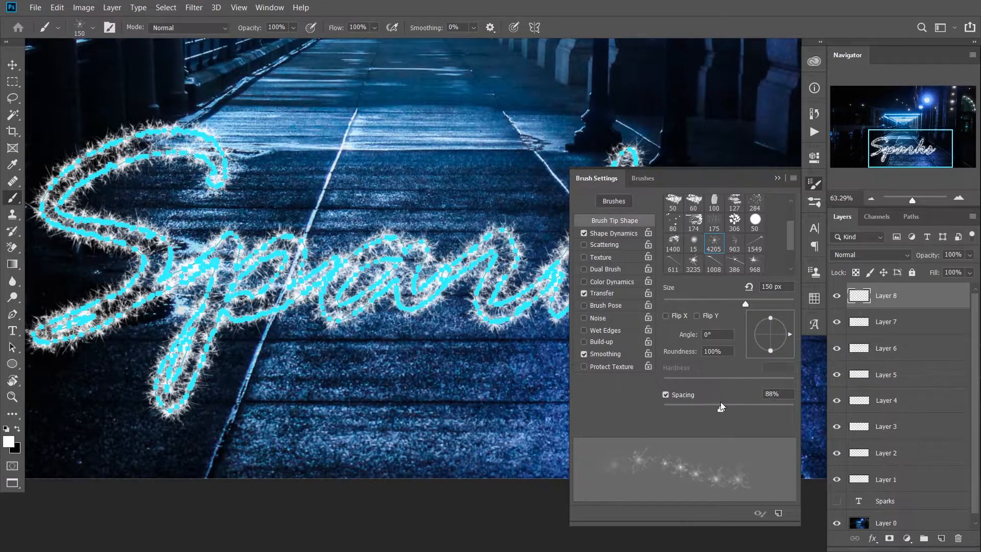
left_click(604, 244)
left_click(615, 220)
left_click(814, 184)
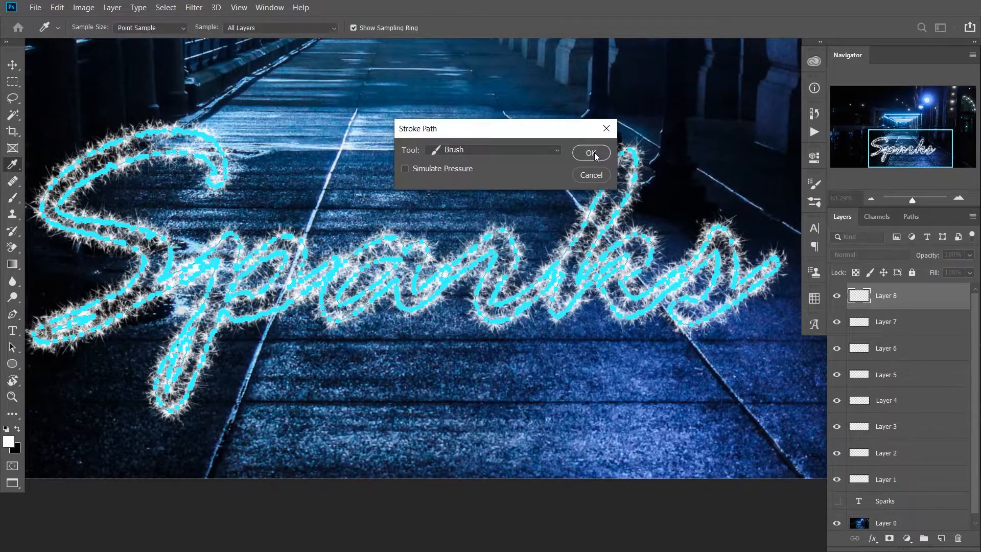
left_click(588, 153)
Deselect Path 1 and return to the layer list.
left_click_drag(632, 253, 629, 254)
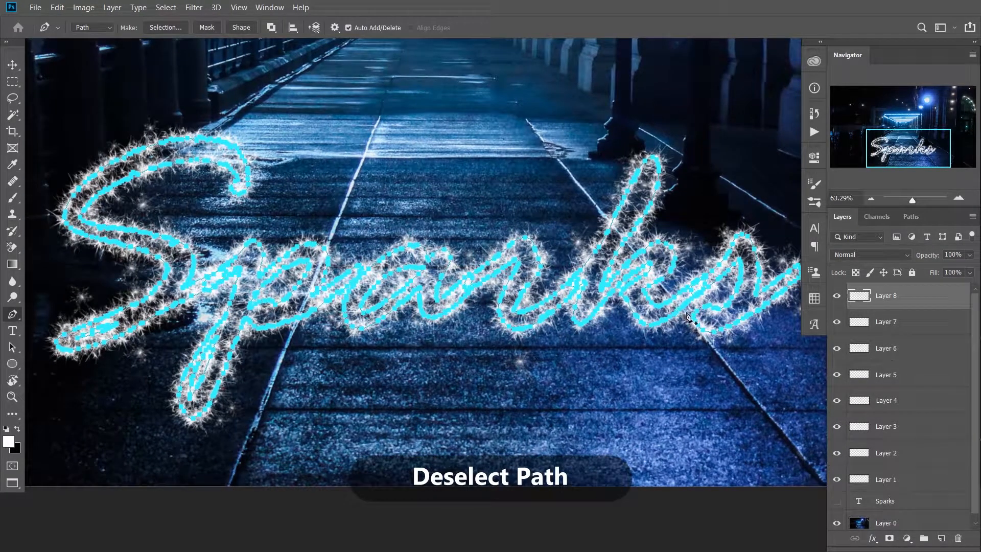
left_click(911, 217)
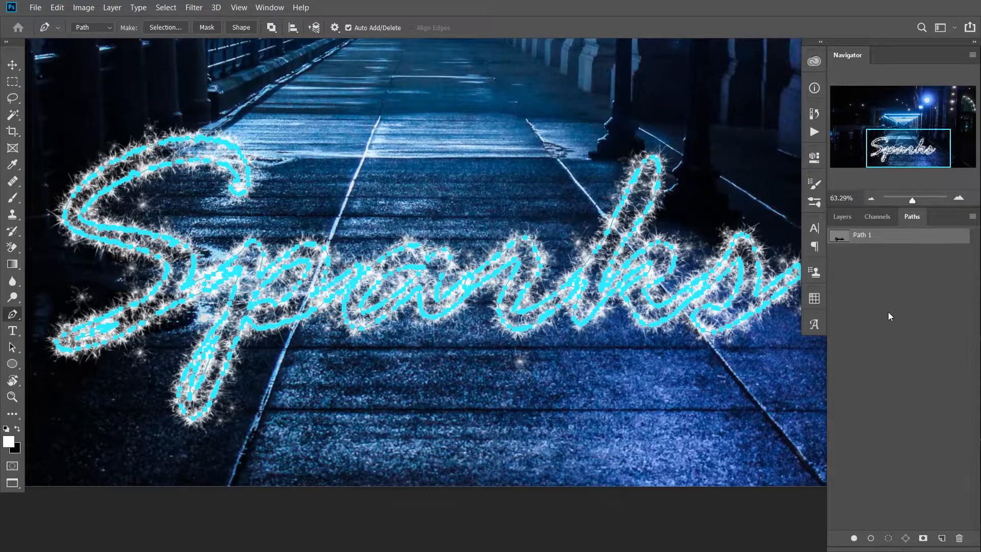
left_click(888, 313)
left_click(842, 216)
Group Layer 1 through Layer 8 and rename the group Sparks.
key("z")
left_click_drag(639, 332, 579, 354)
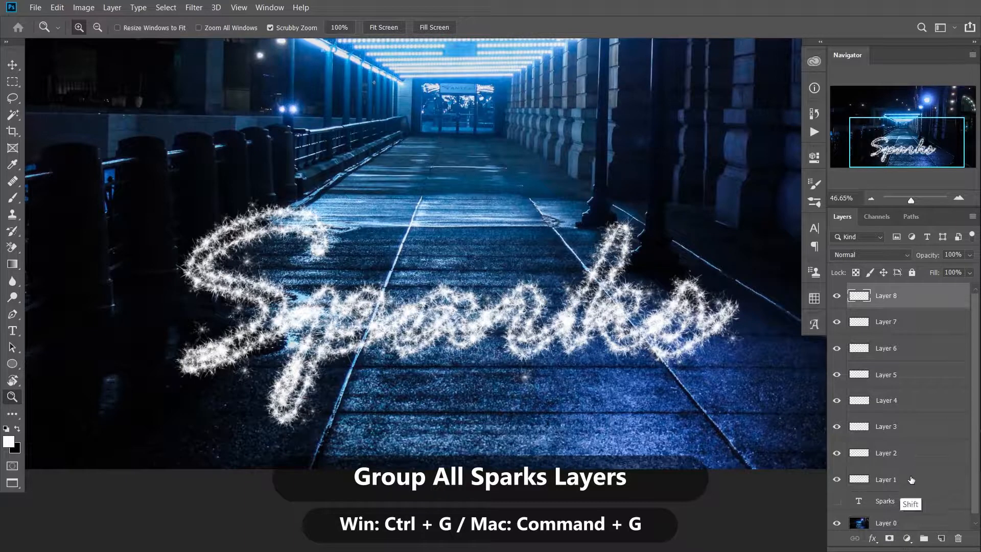
left_click(911, 480, "shift")
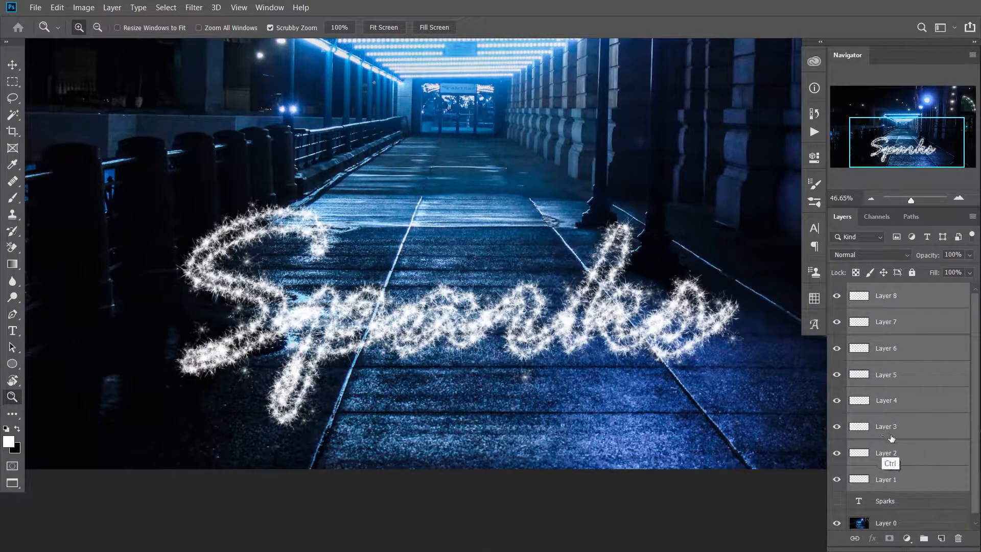
key("ctrl+g")
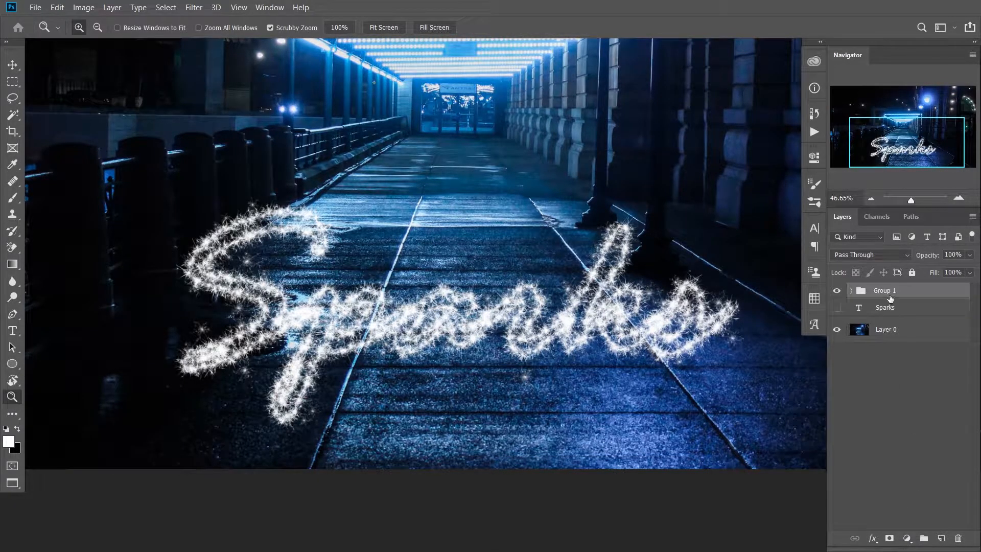
type("Sparks")
key("Return")
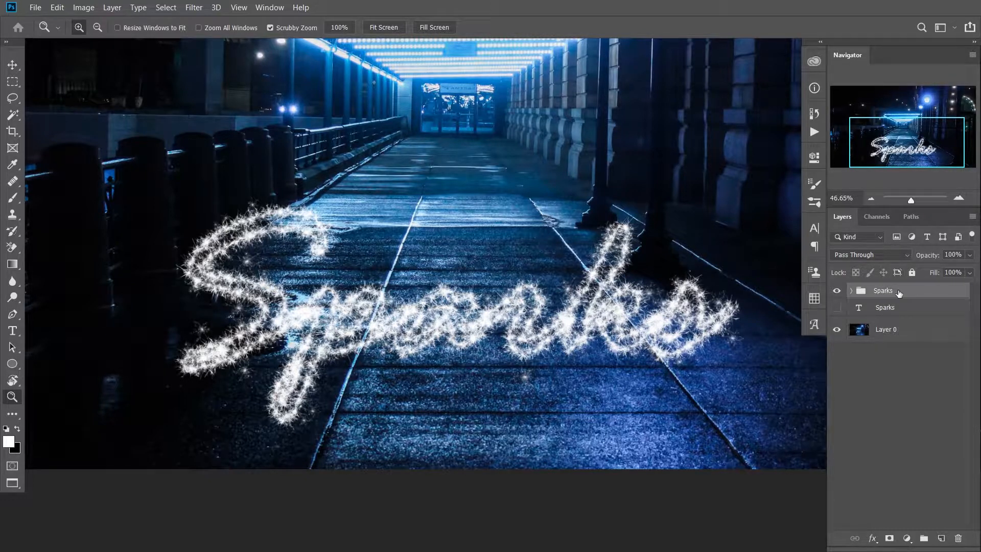
Add an orange Outer Glow to the Sparks group in Linear Dodge (Add) mode with 100% opacity and a small size.
double_click(940, 297)
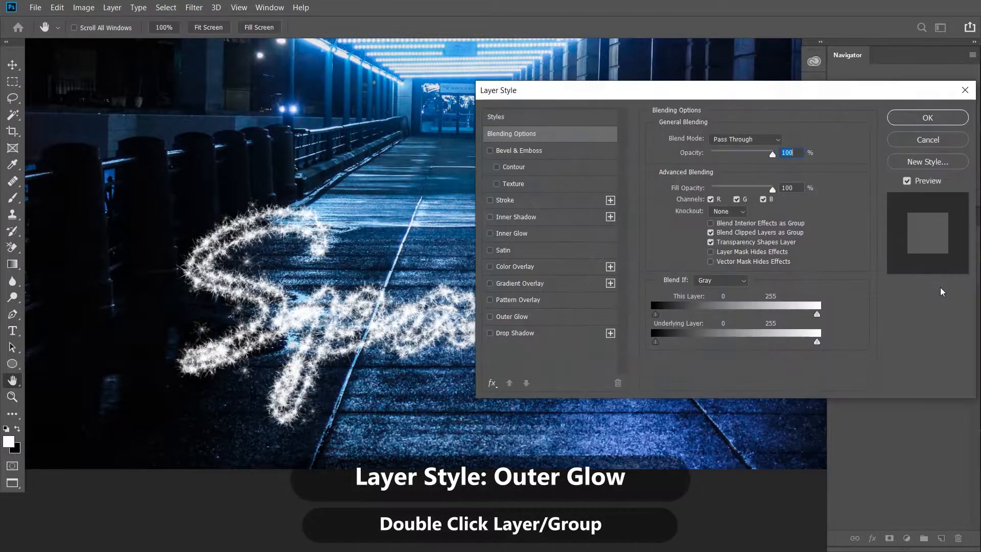
left_click(519, 317)
left_click(685, 184)
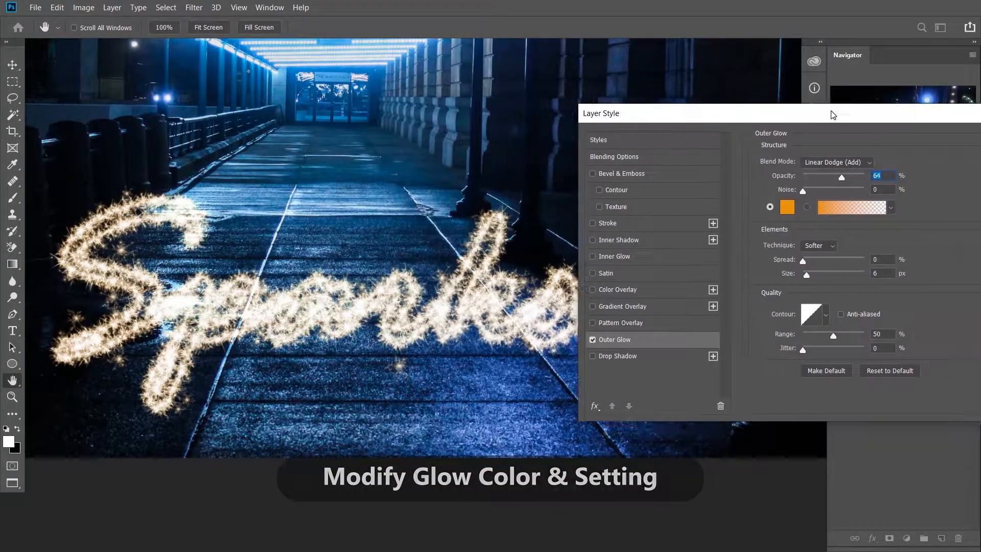
left_click_drag(828, 183, 844, 184)
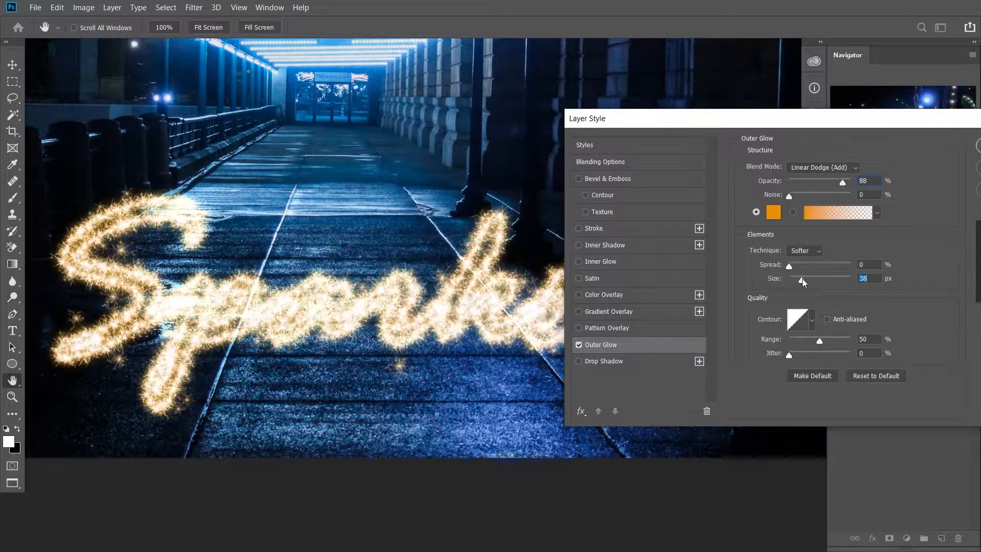
left_click_drag(793, 280, 789, 280)
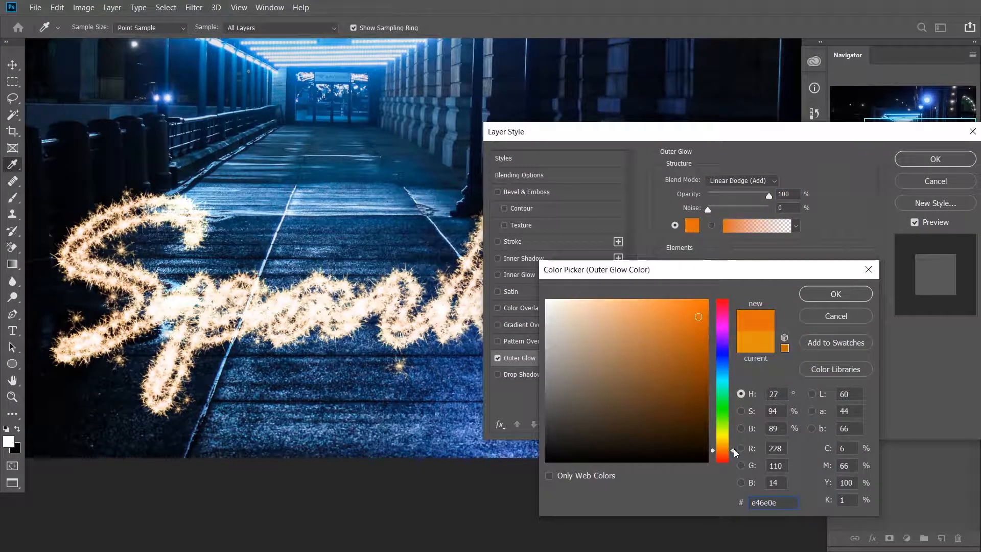
Shift the outer glow colour to a deeper orange and apply the layer style to the Sparks group.
left_click_drag(735, 453, 734, 448)
left_click(838, 298)
left_click_drag(759, 134, 775, 132)
left_click(958, 158)
key("z")
scroll(677, 351, "down", 5)
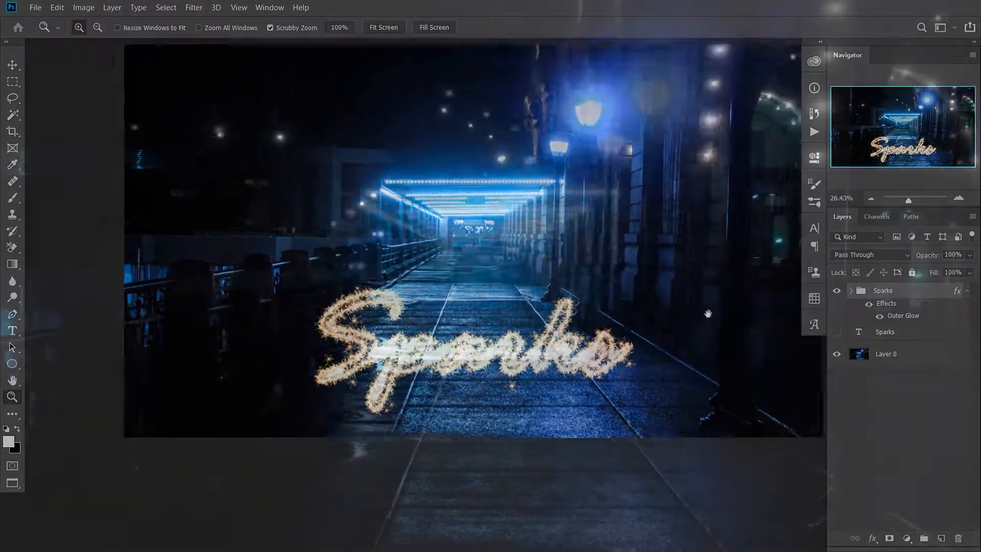